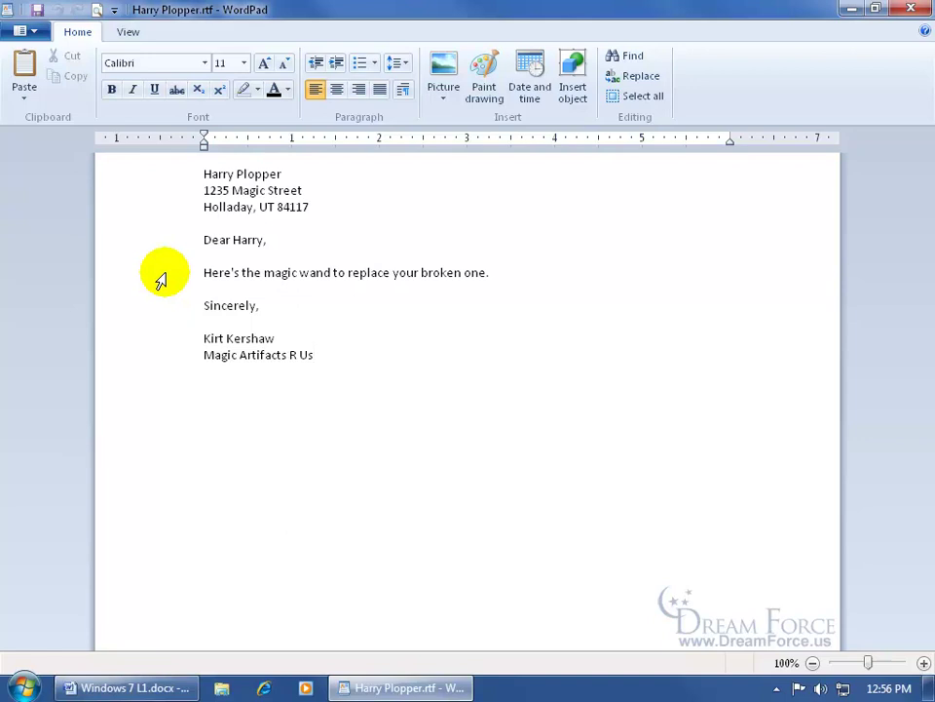
- Try margin, double-click and triple-click selection, then drag-select the whole body sentence
click(161, 279)
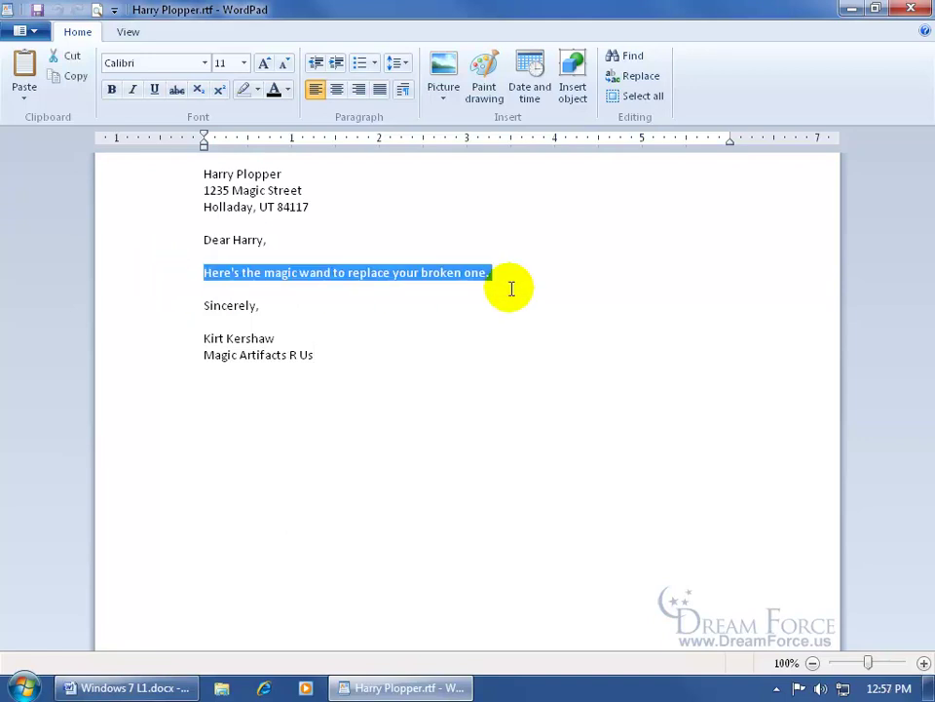
click(287, 273)
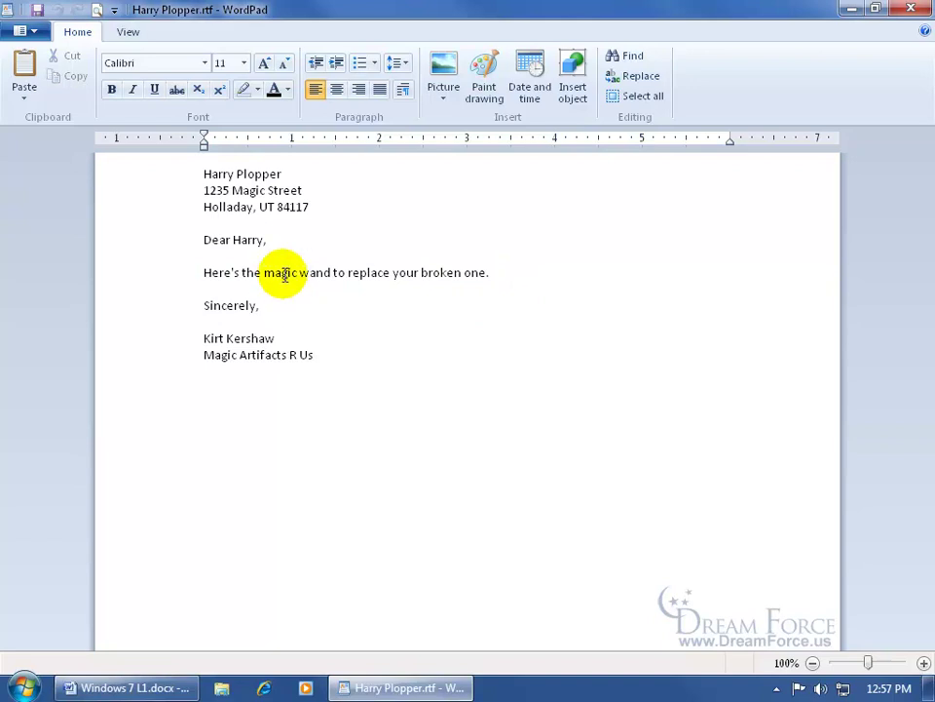
double_click(284, 274)
triple_click(284, 276)
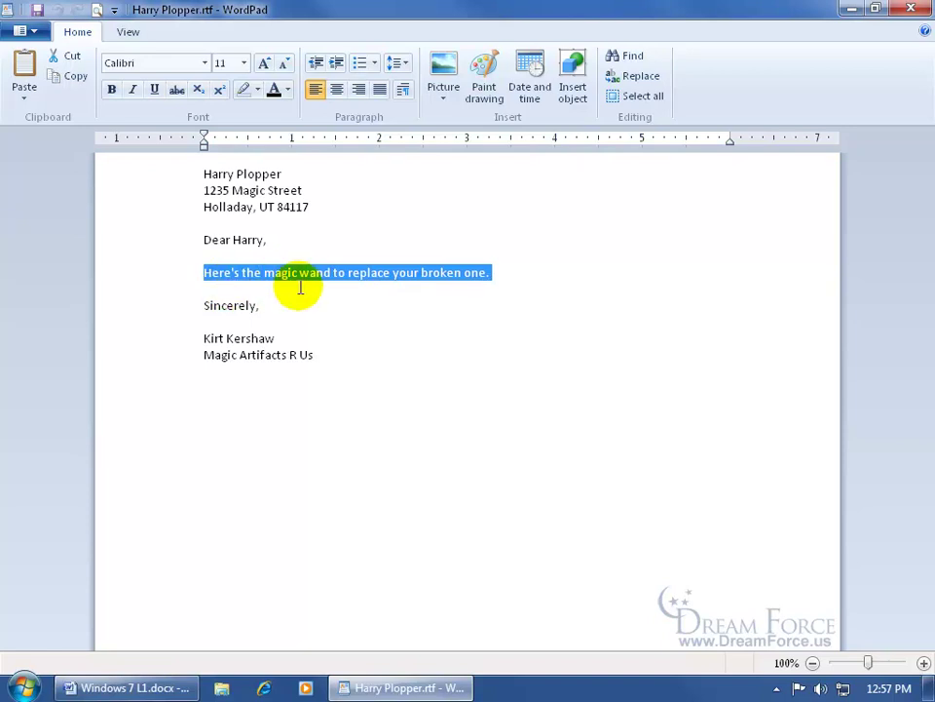
click(236, 273)
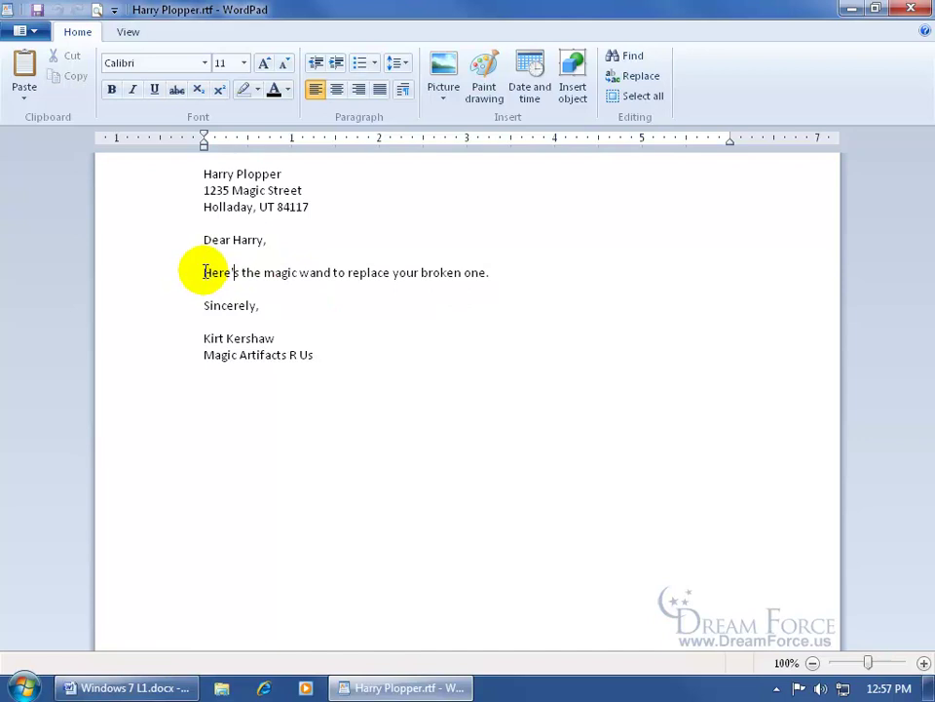
click(205, 272)
drag(205, 272, 496, 274)
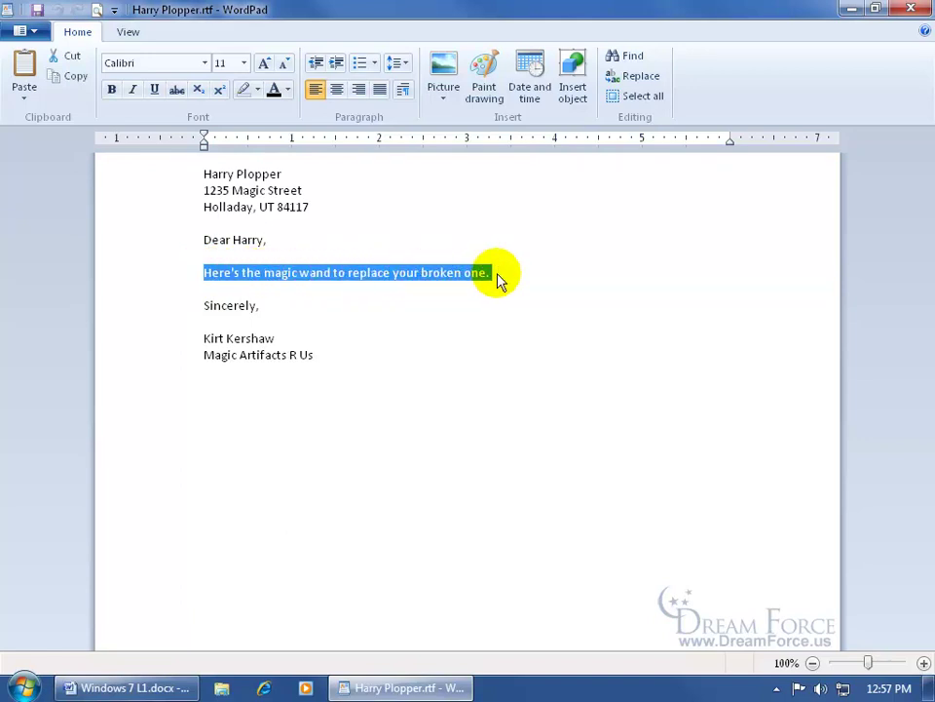
- Copy the selected body sentence from the right-click menu and again with the ribbon Copy button
right_click(322, 279)
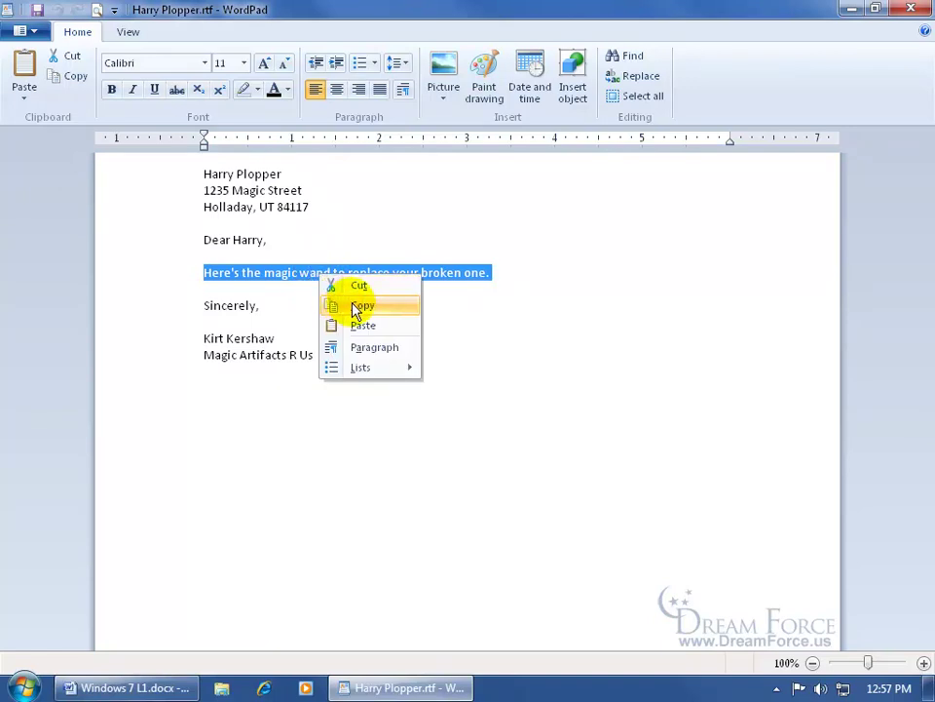
click(353, 305)
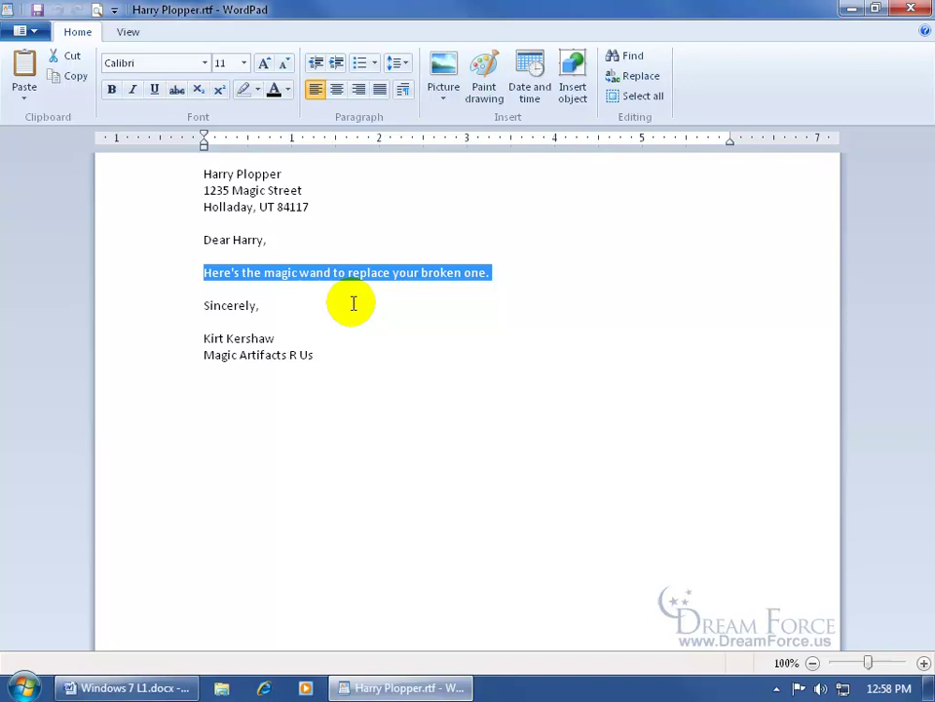
click(72, 78)
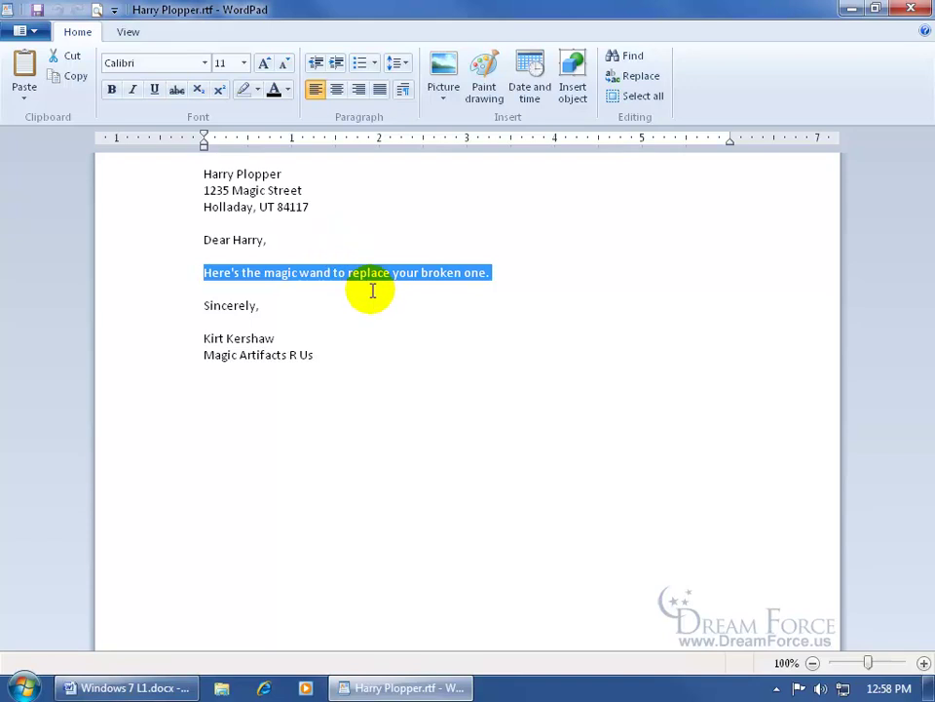
- Paste two copies of the sentence on the blank line under Sincerely, and show the Paste choices
click(349, 323)
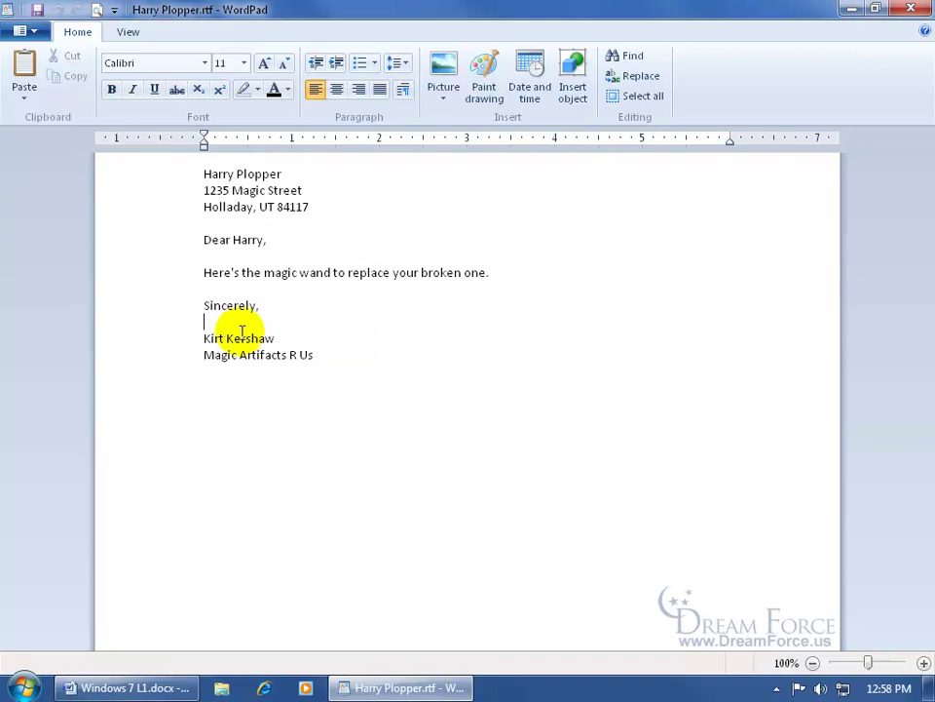
right_click(212, 321)
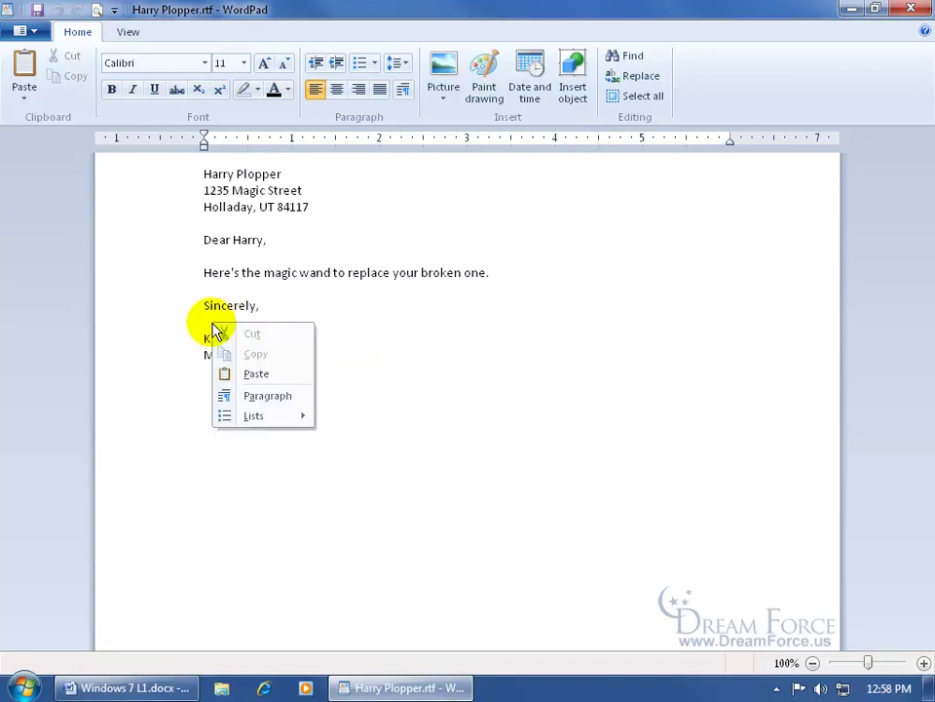
click(245, 372)
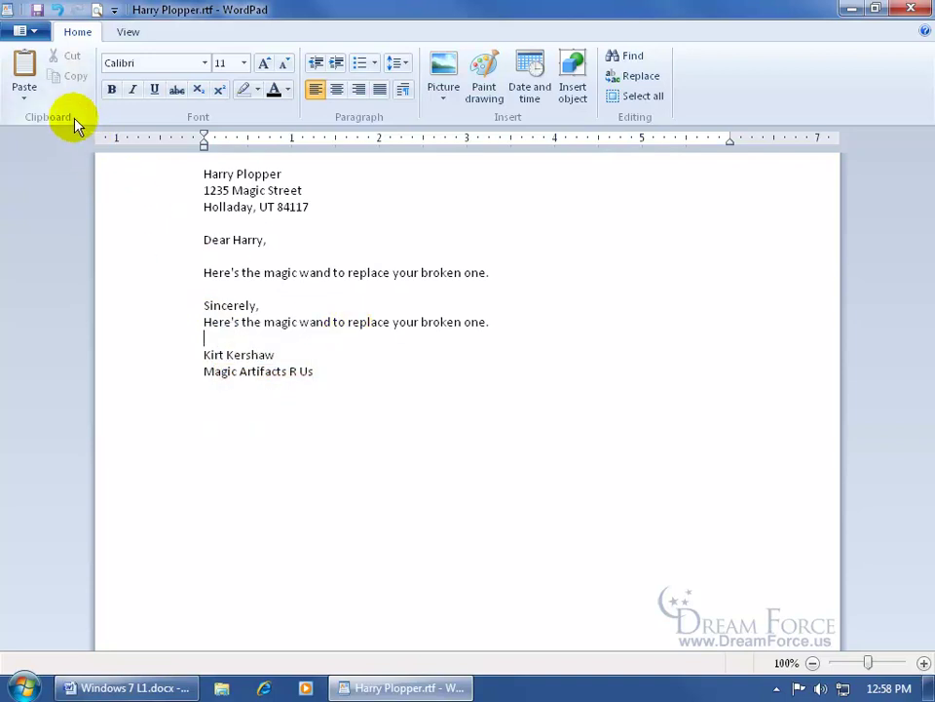
click(27, 70)
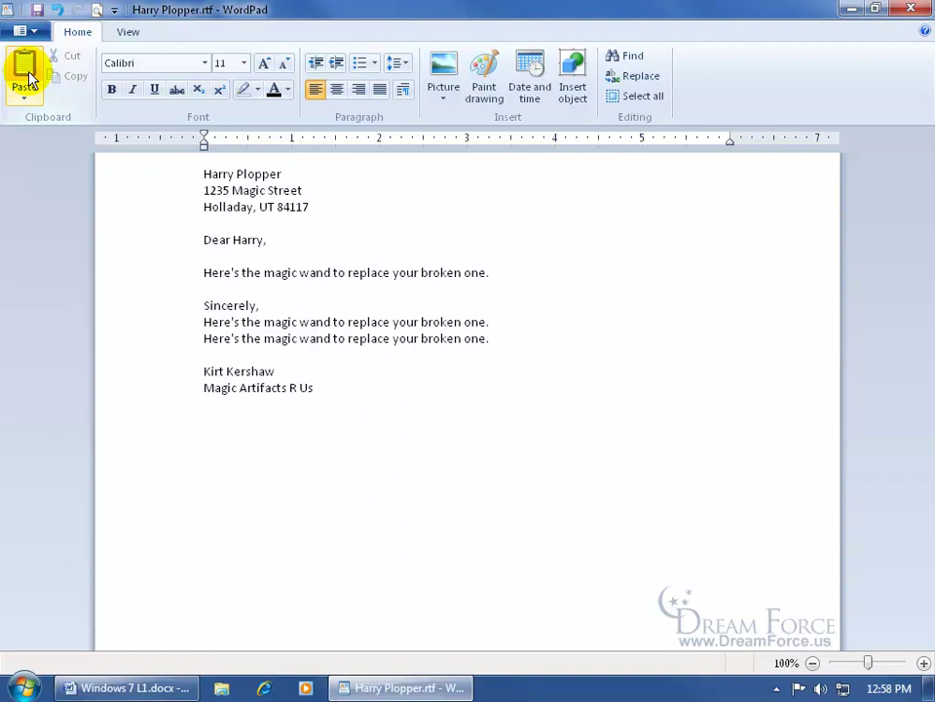
click(28, 95)
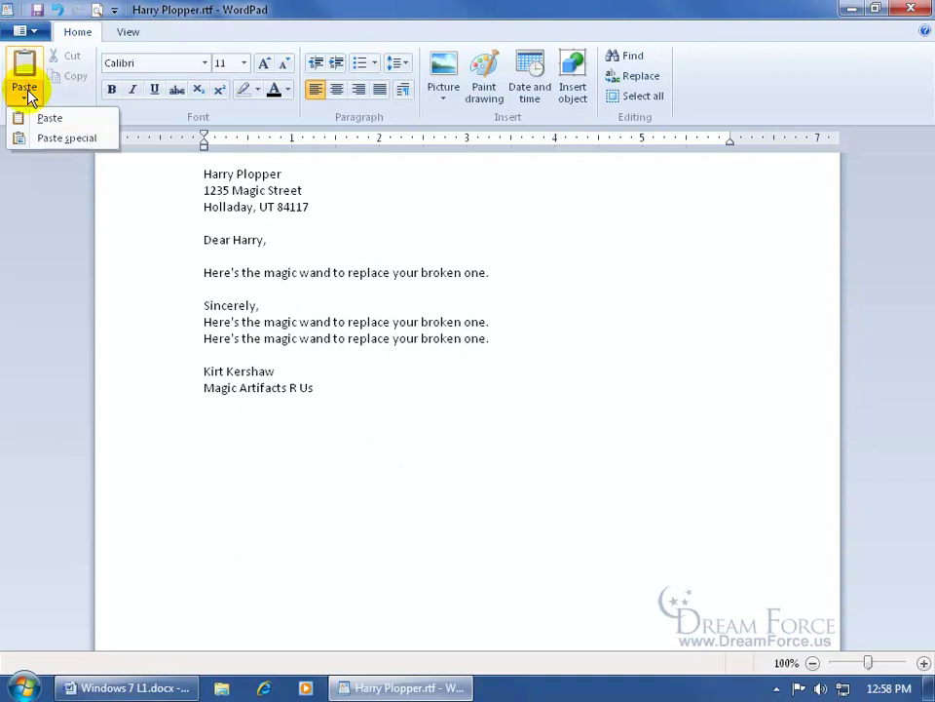
click(48, 137)
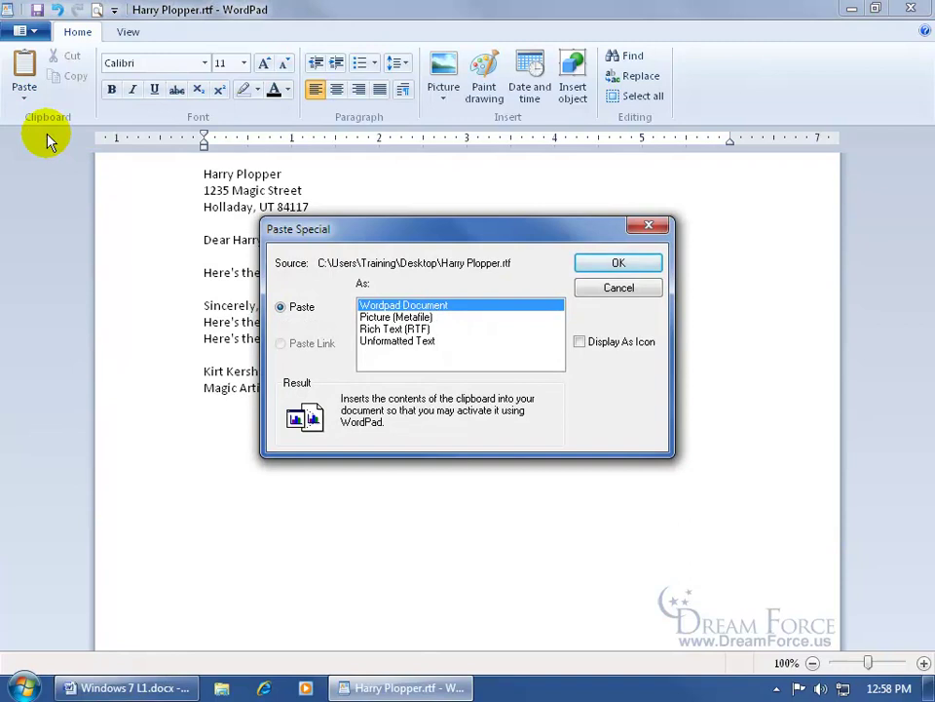
click(386, 341)
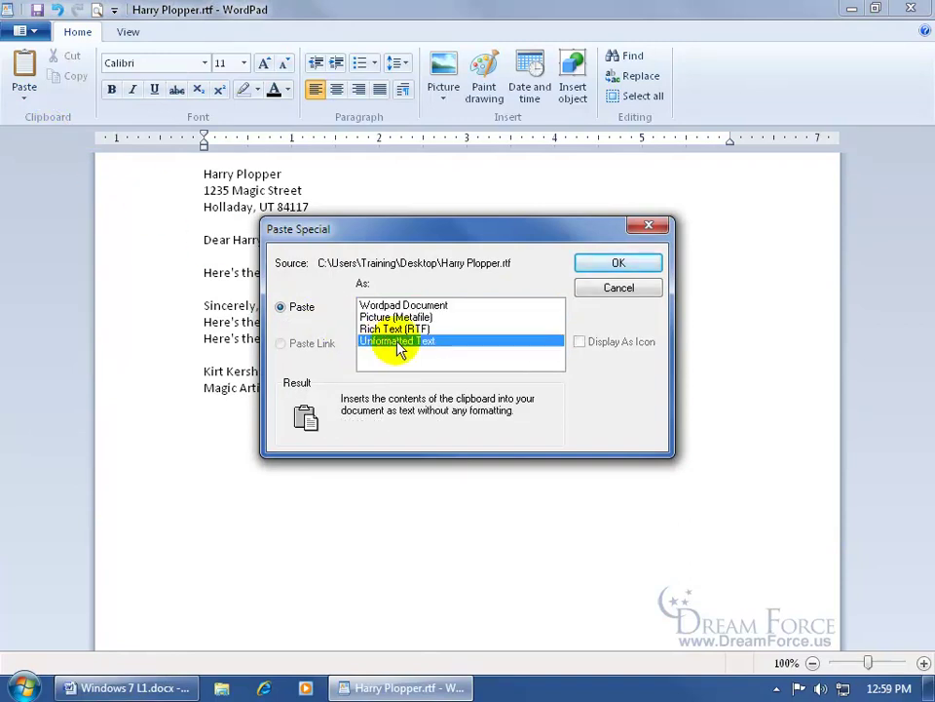
click(600, 292)
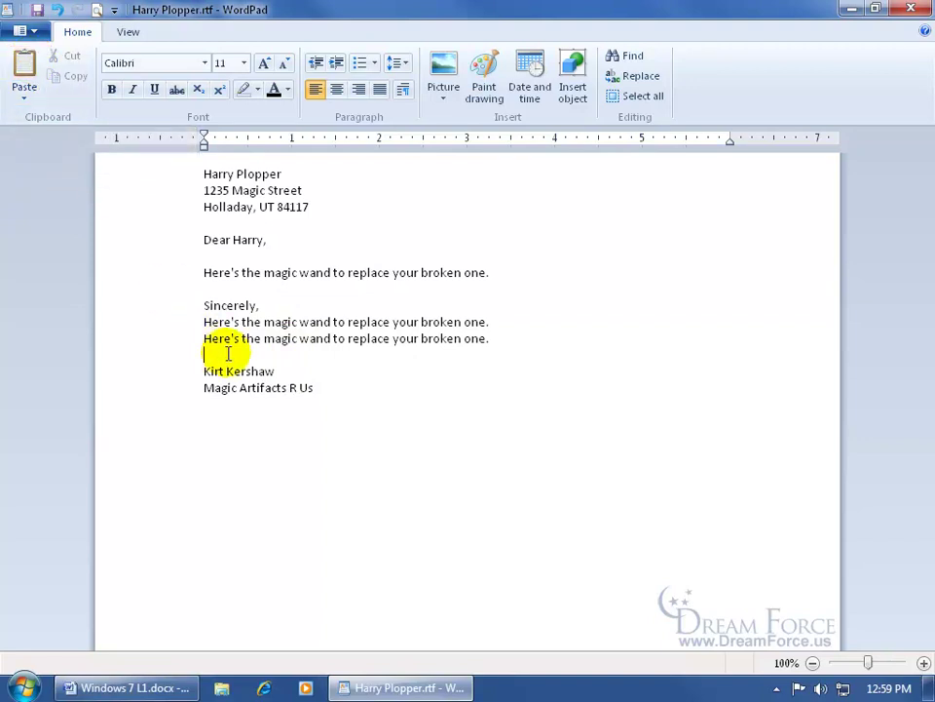
- Paste three more copies with Ctrl+V, then select and delete all five pasted lines
key(ctrl+v)
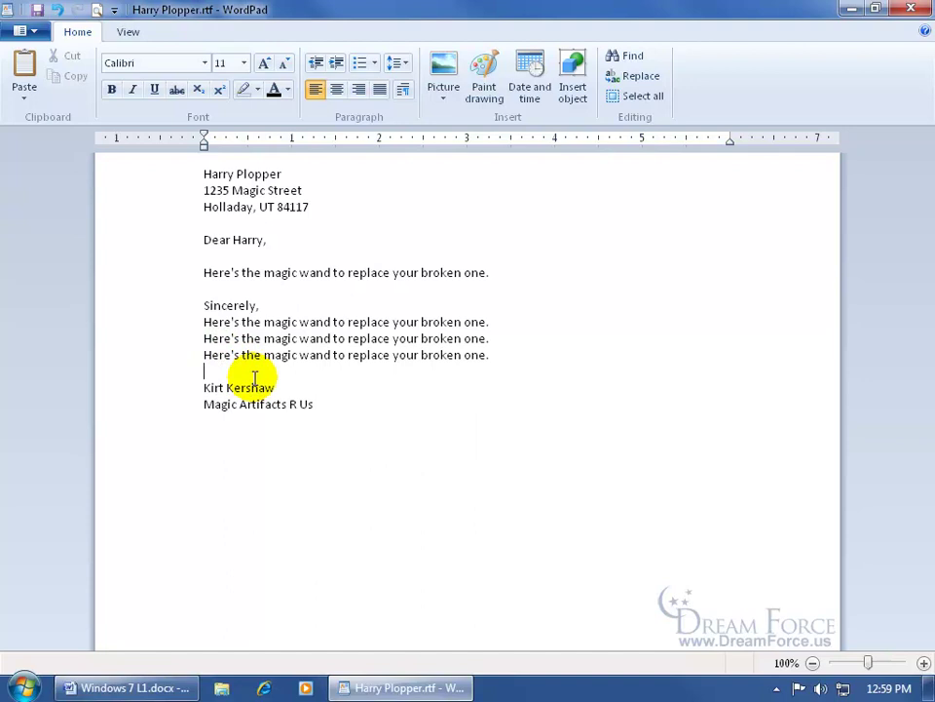
key(ctrl+v)
key(ctrl+v)
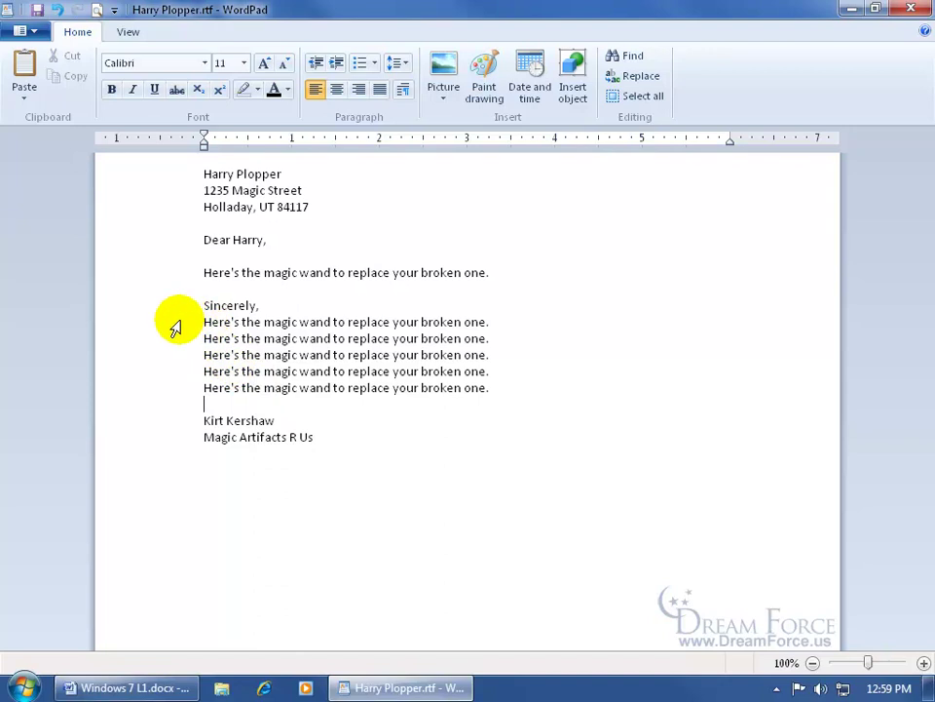
click(175, 327)
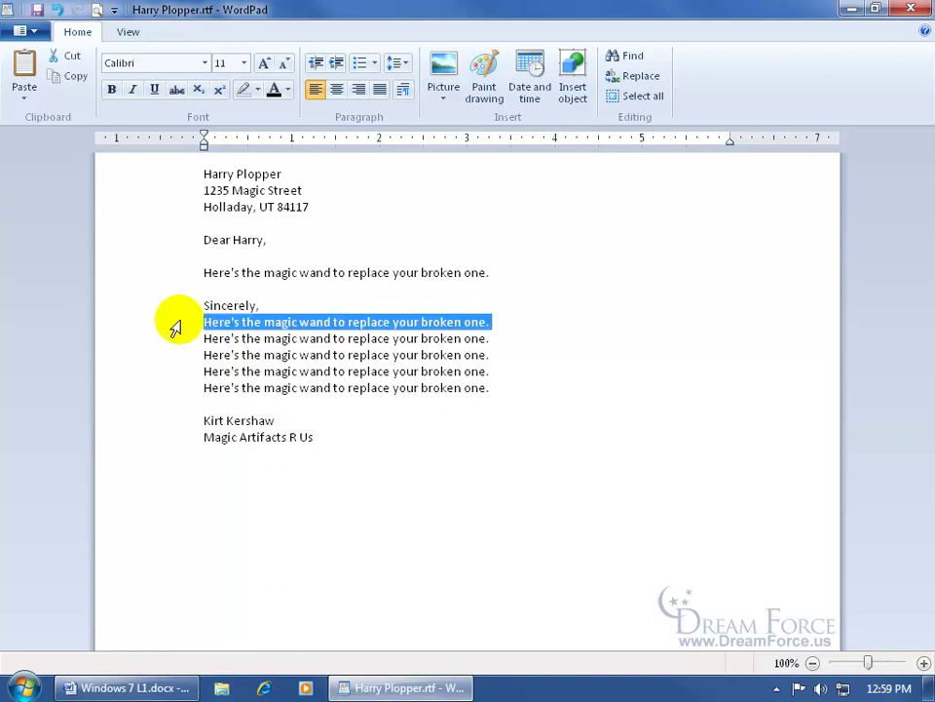
drag(175, 328, 176, 390)
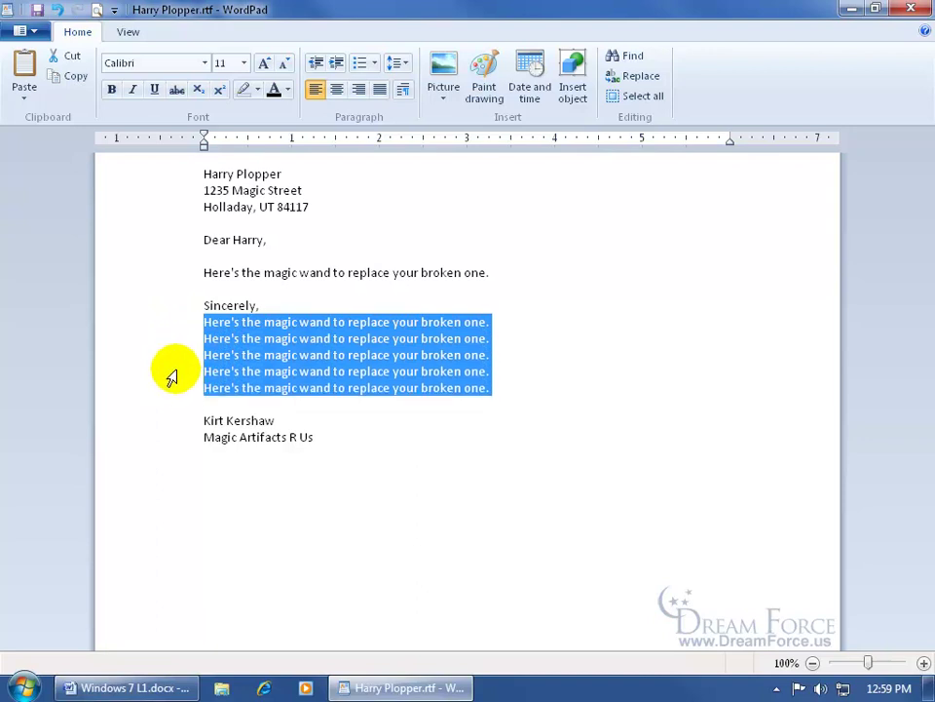
key(Delete)
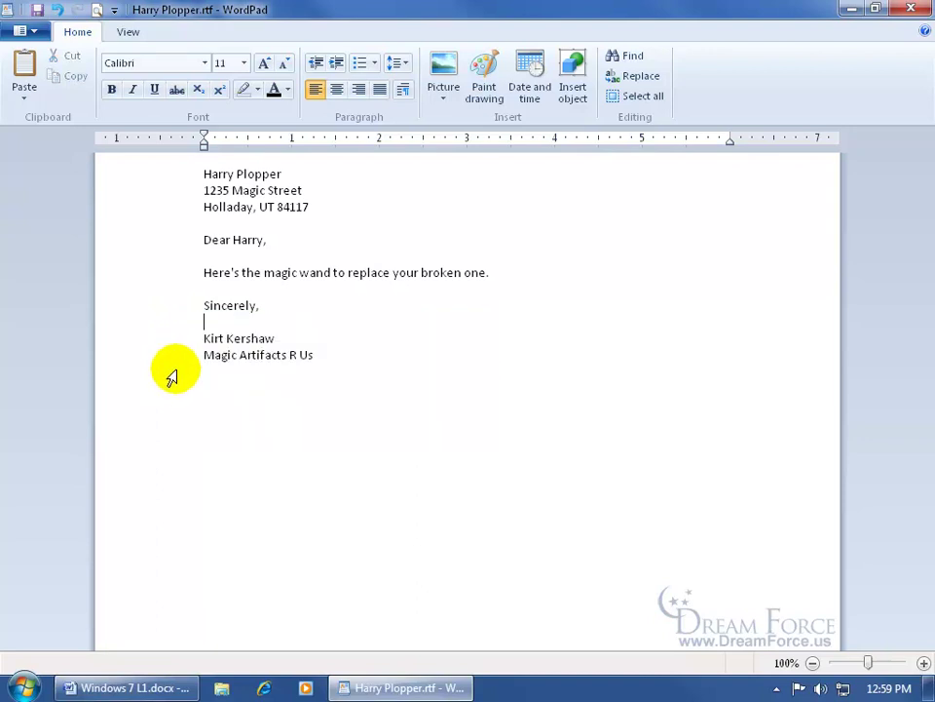
- Select the word 'magic' in the body sentence and cut it
drag(265, 273, 298, 273)
click(247, 272)
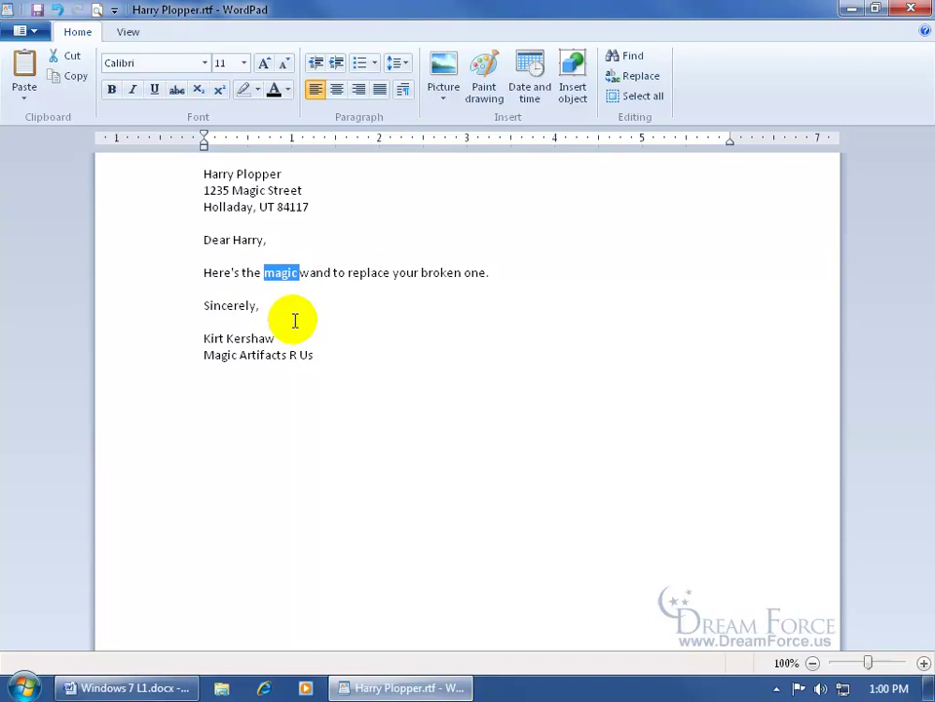
right_click(280, 275)
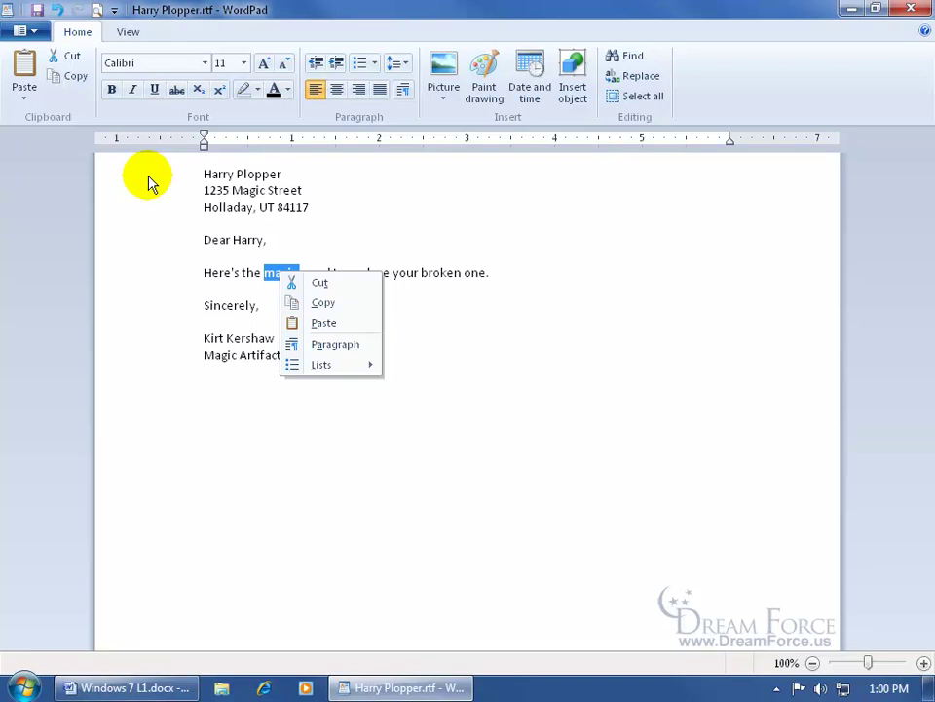
click(322, 284)
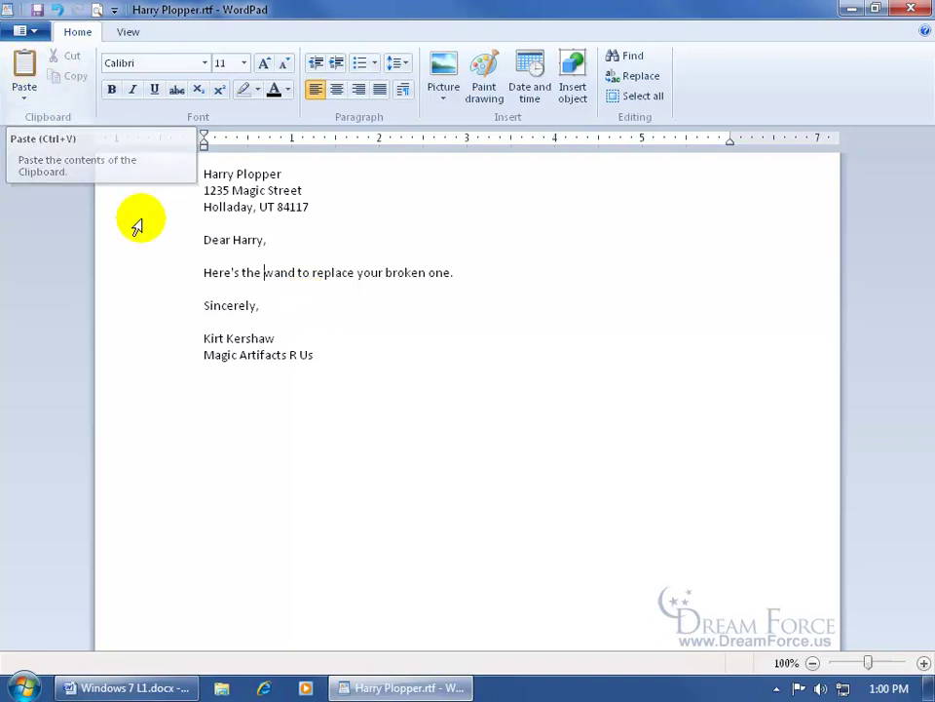
click(212, 321)
click(328, 349)
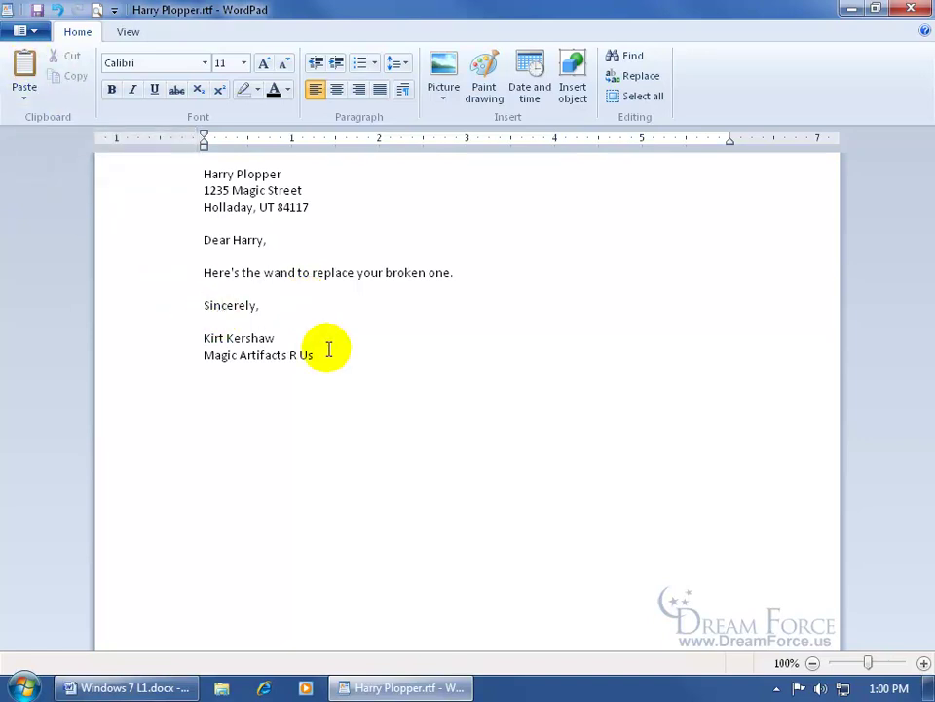
click(26, 66)
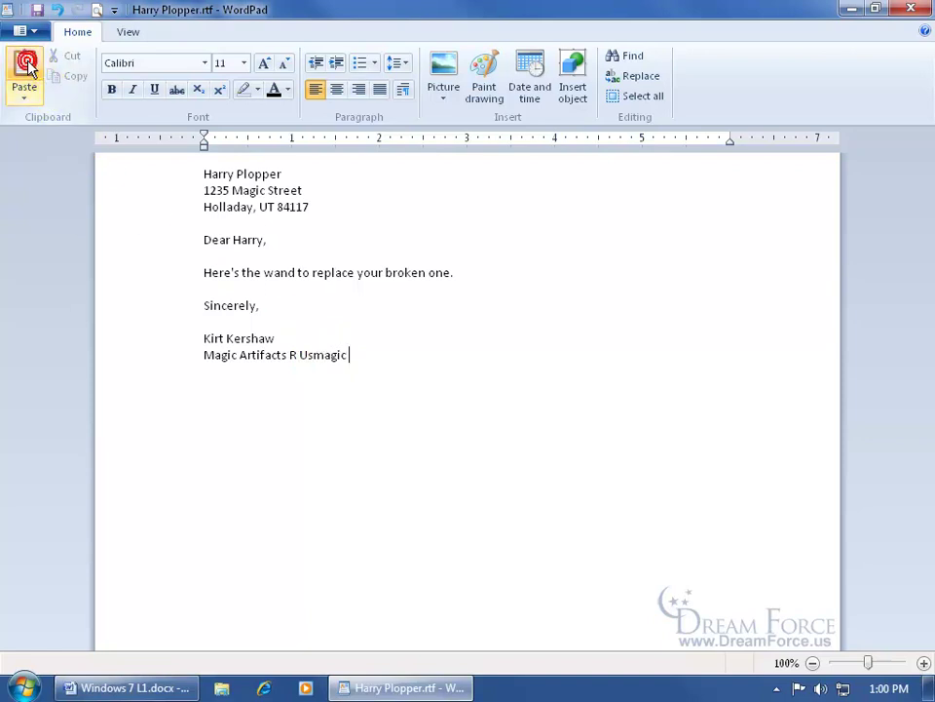
right_click(355, 358)
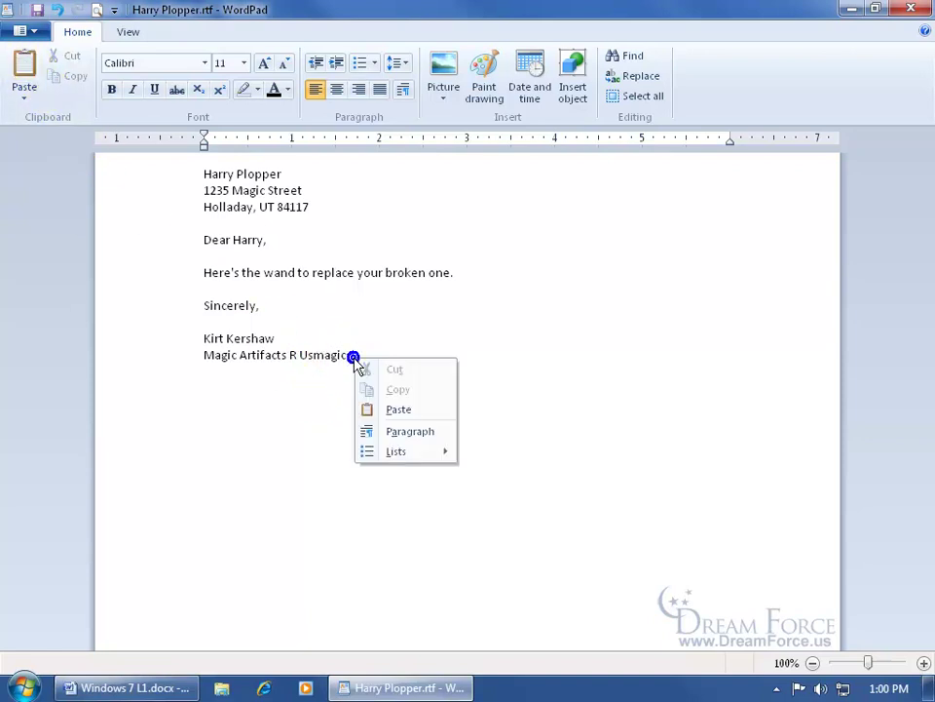
click(386, 410)
key(ctrl+v)
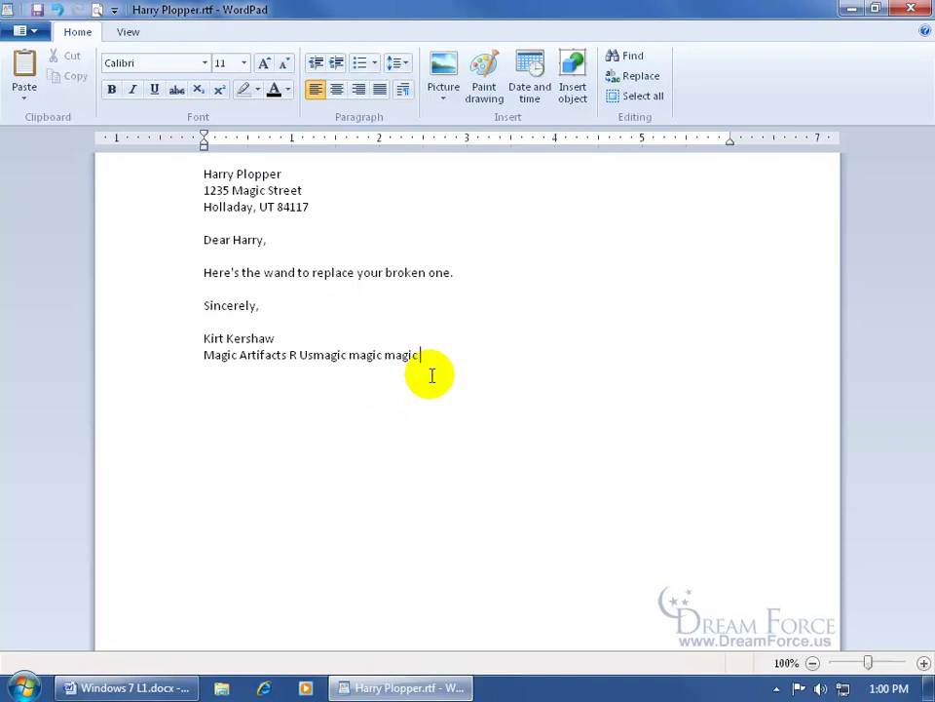
click(57, 10)
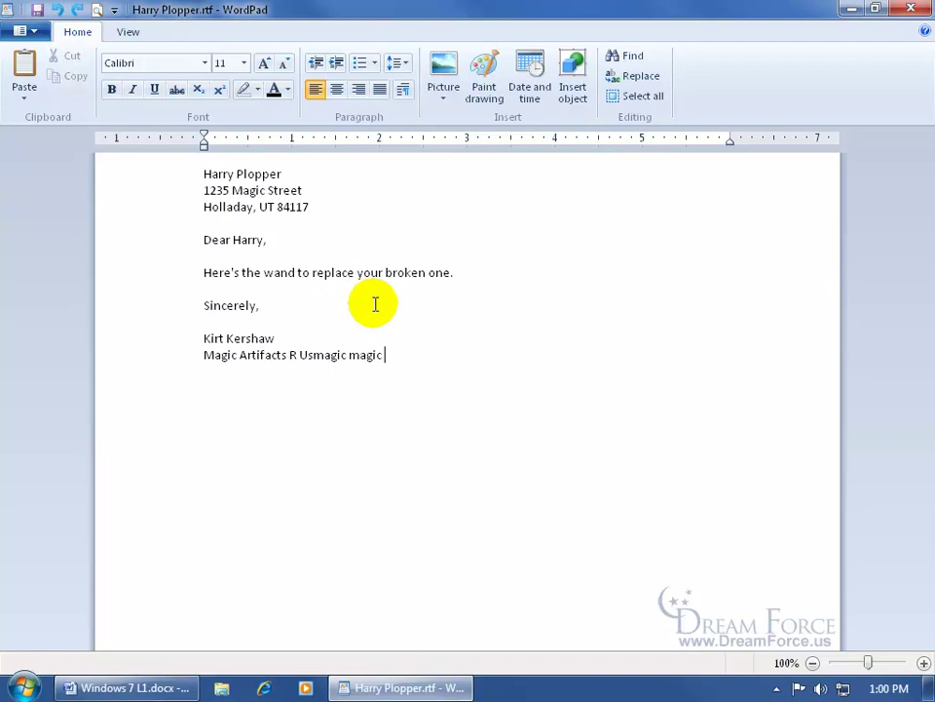
key(ctrl+z)
key(ctrl+z)
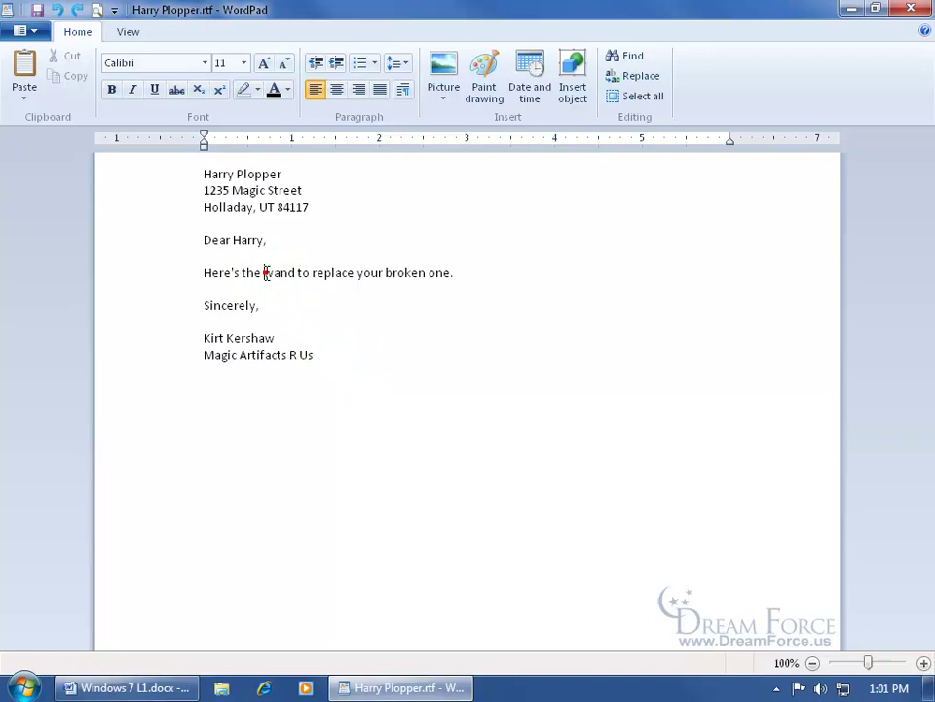
drag(264, 273, 294, 274)
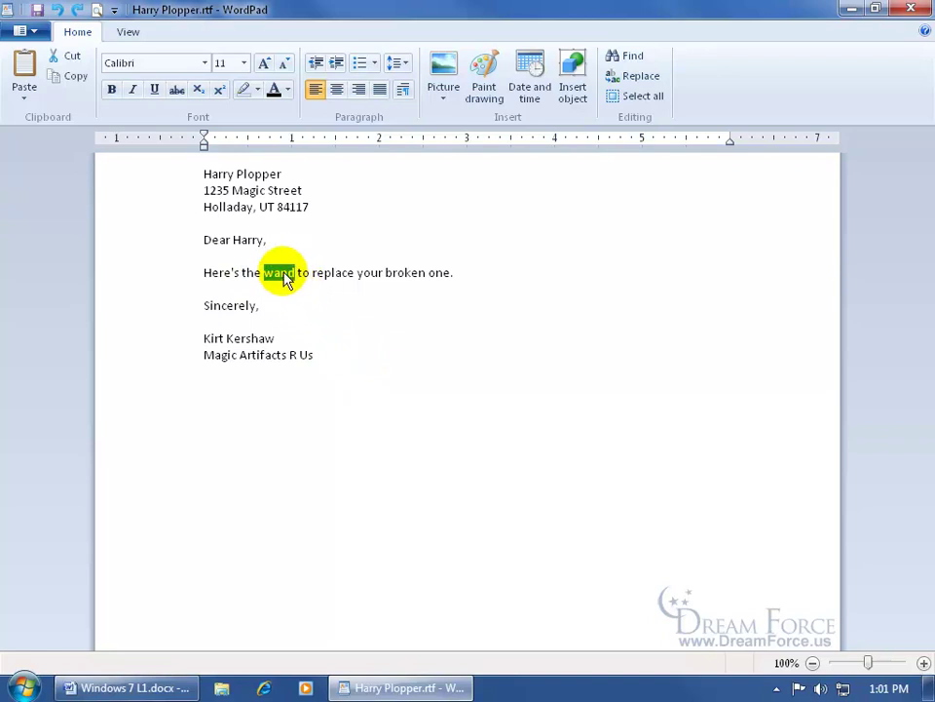
drag(285, 278, 285, 319)
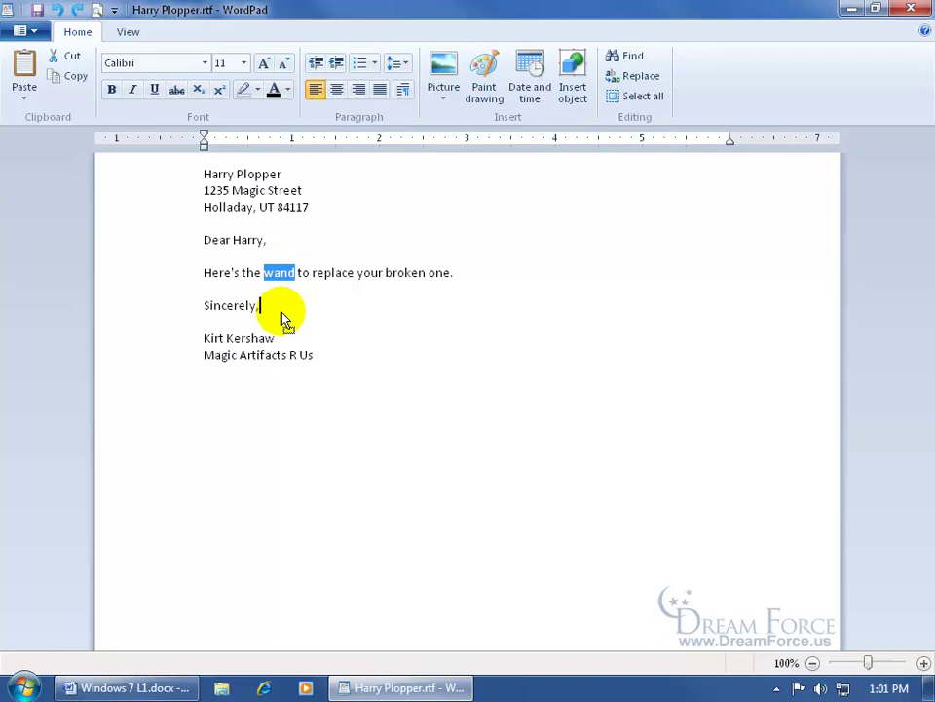
click(271, 320)
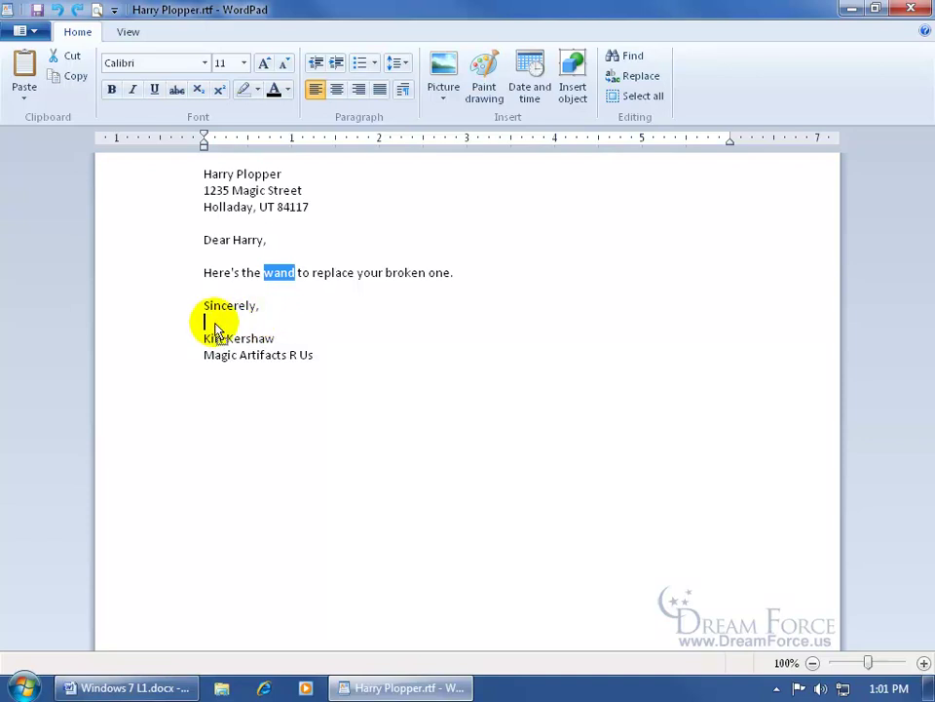
drag(216, 331, 265, 278)
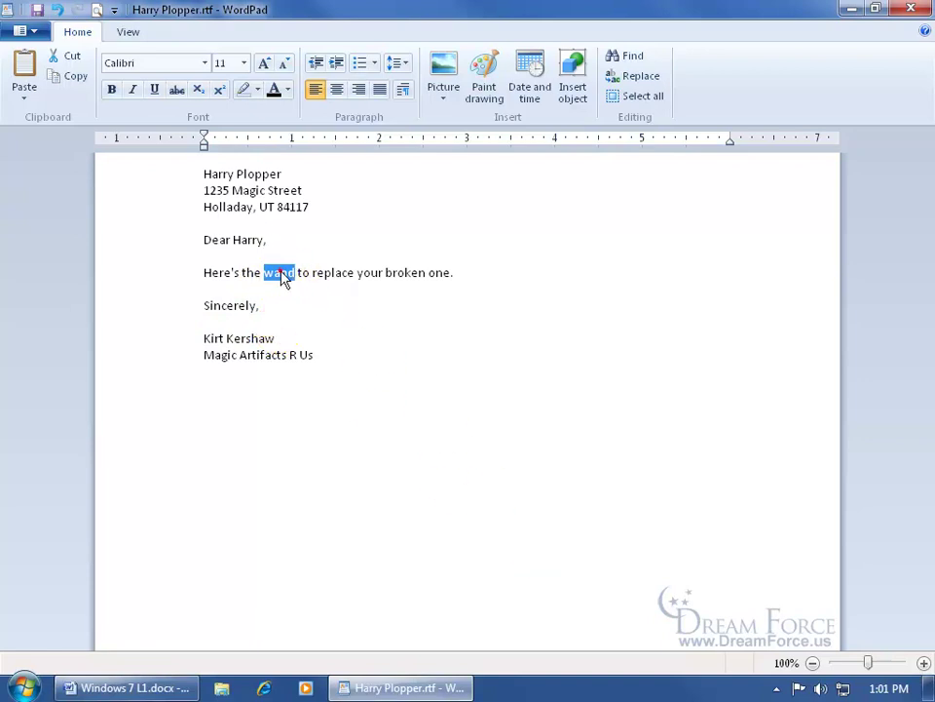
drag(283, 276, 253, 322)
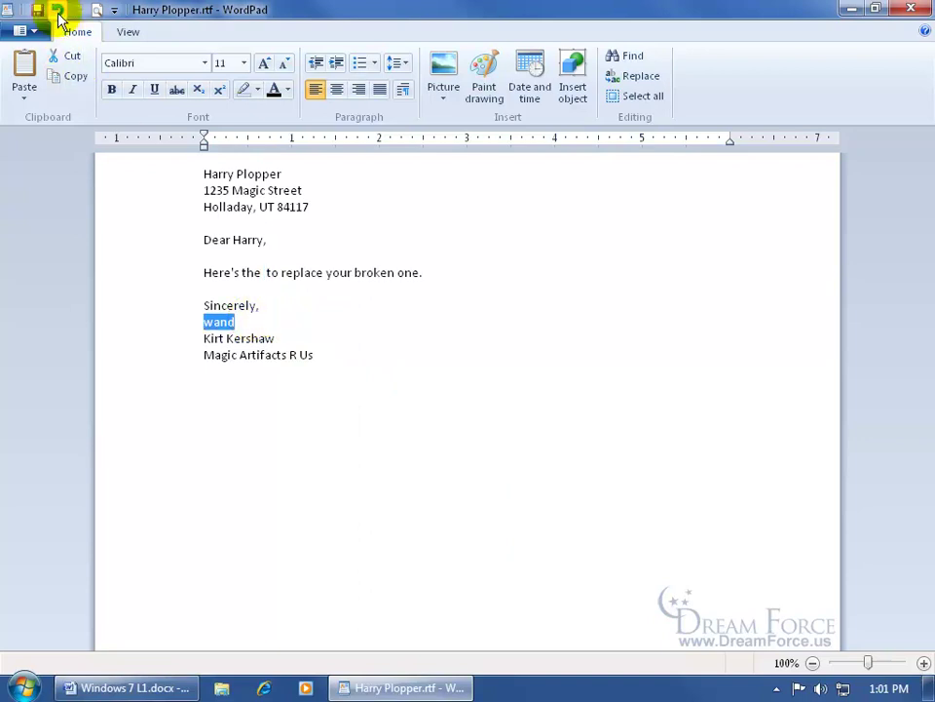
click(56, 10)
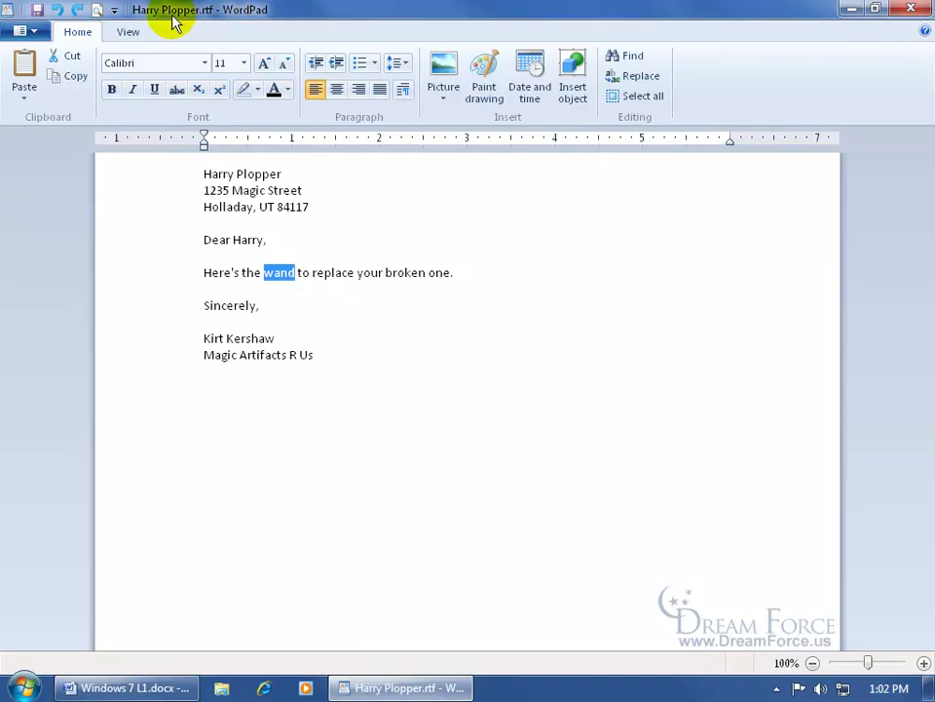
click(851, 9)
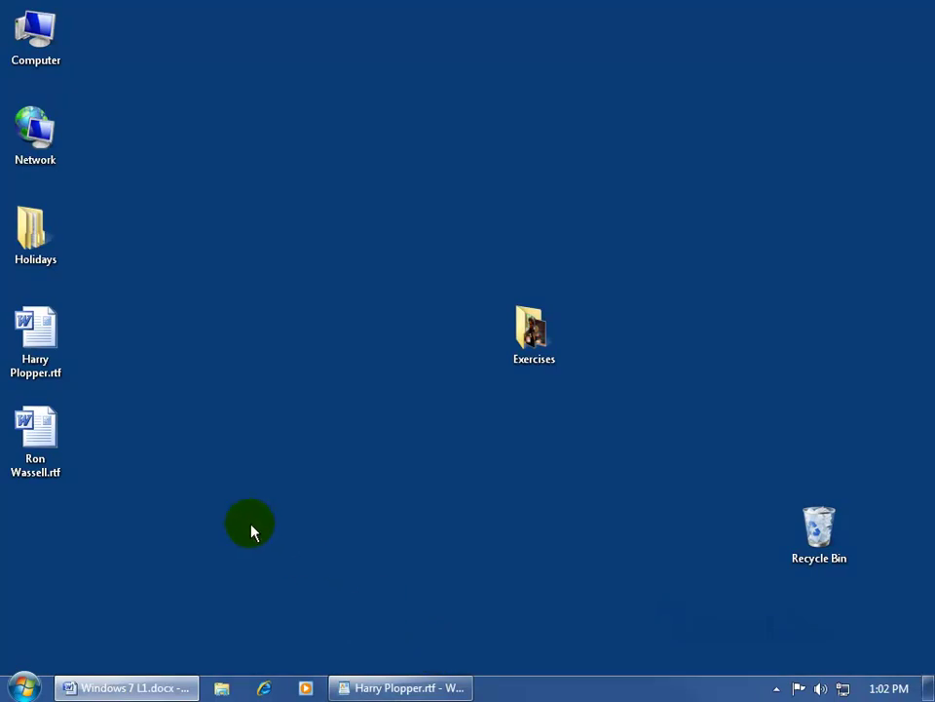
click(43, 441)
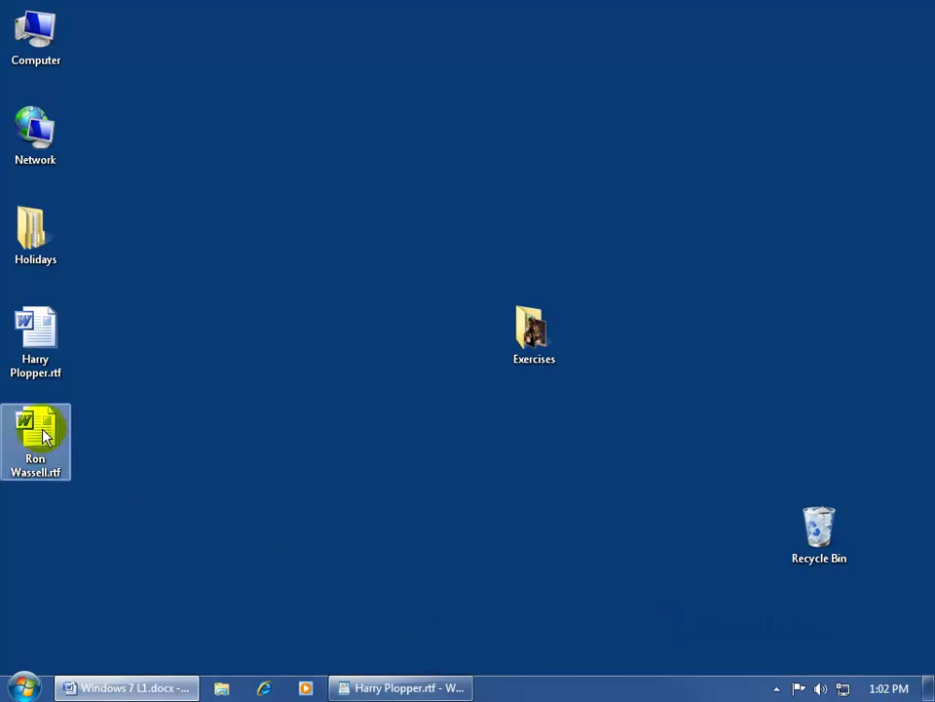
right_click(44, 440)
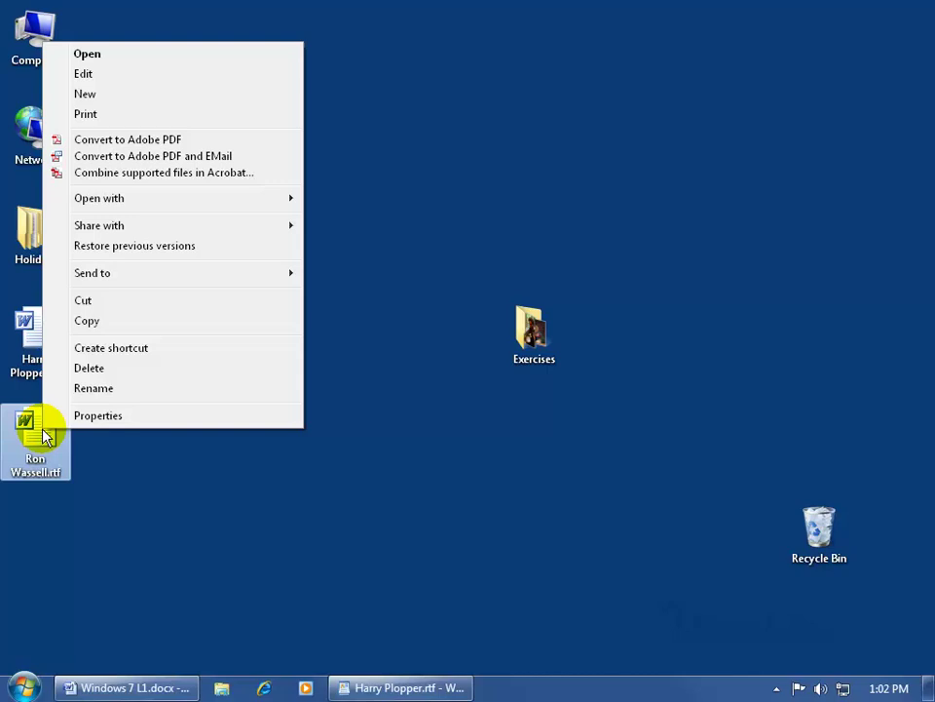
mouse_move(146, 200)
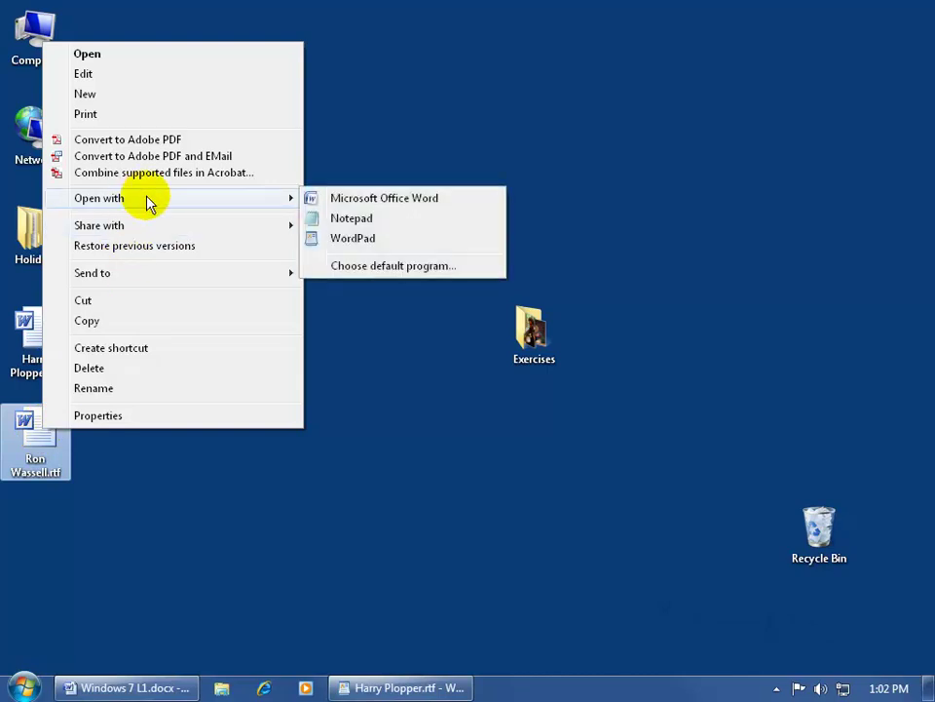
click(355, 244)
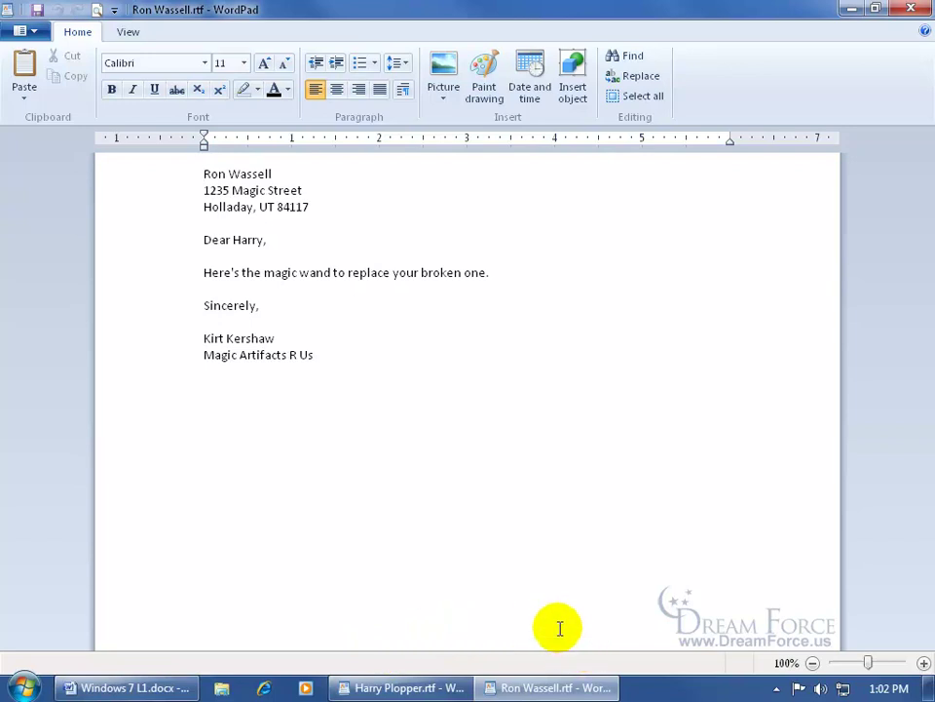
double_click(214, 174)
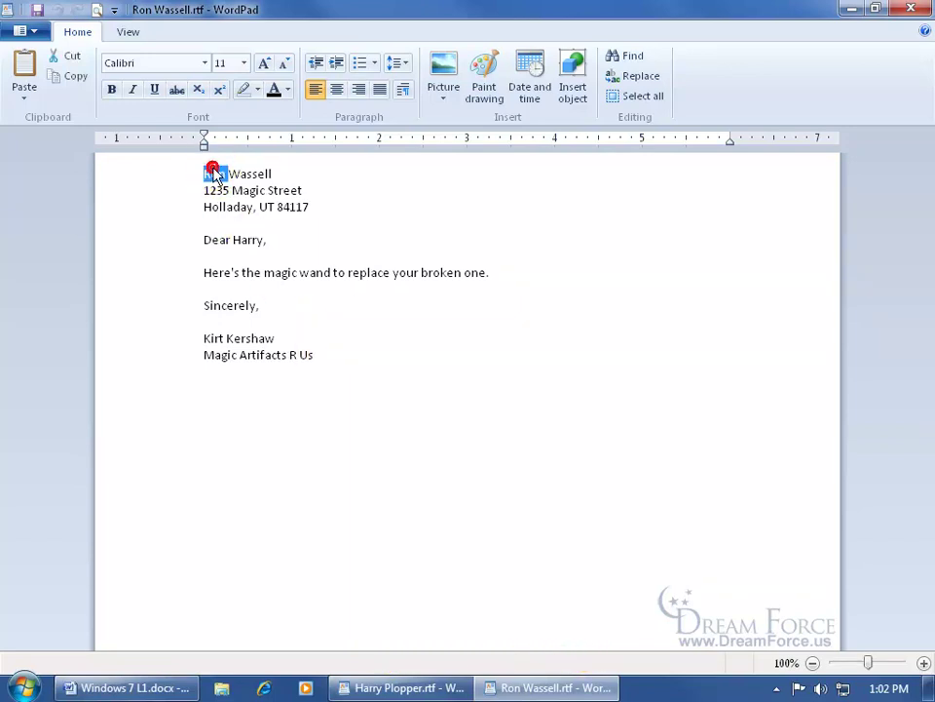
right_click(215, 178)
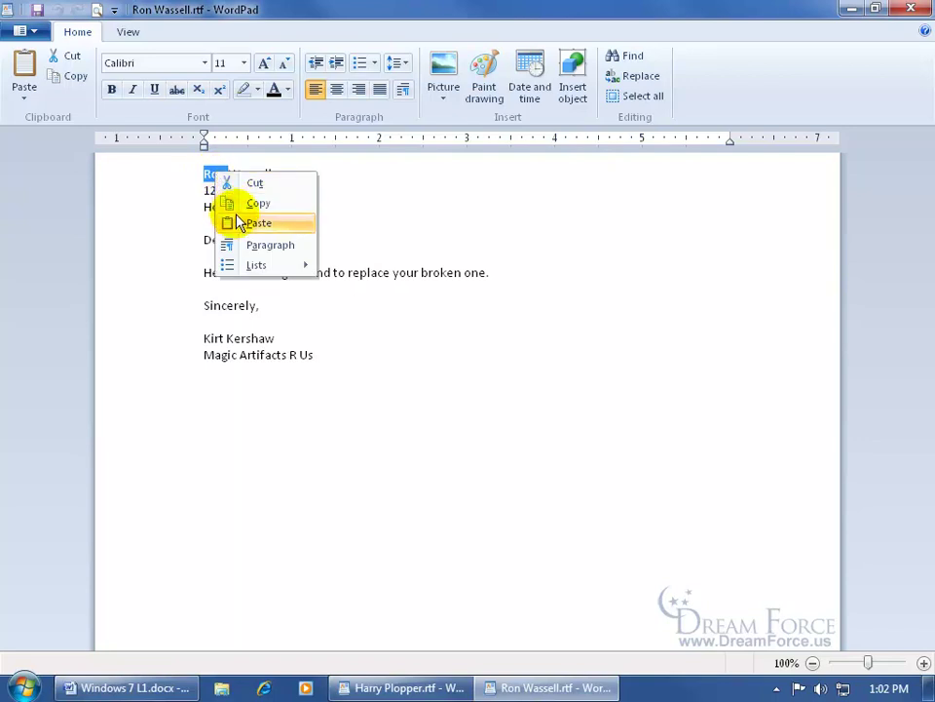
click(237, 207)
- Paste that name on the line below Sincerely, in Harry Plopper.rtf
click(380, 685)
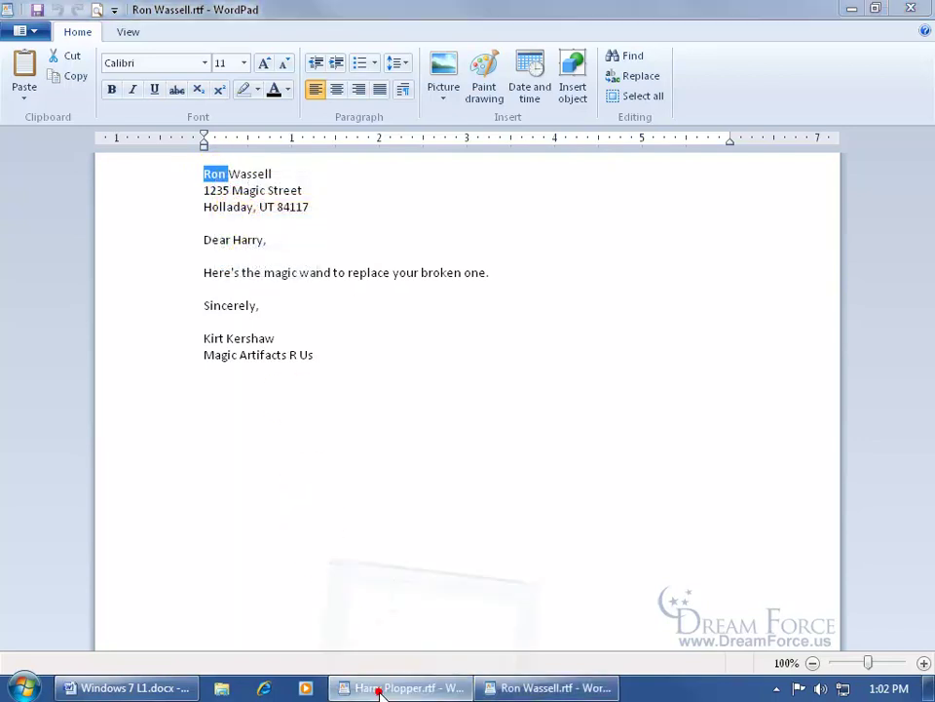
click(334, 318)
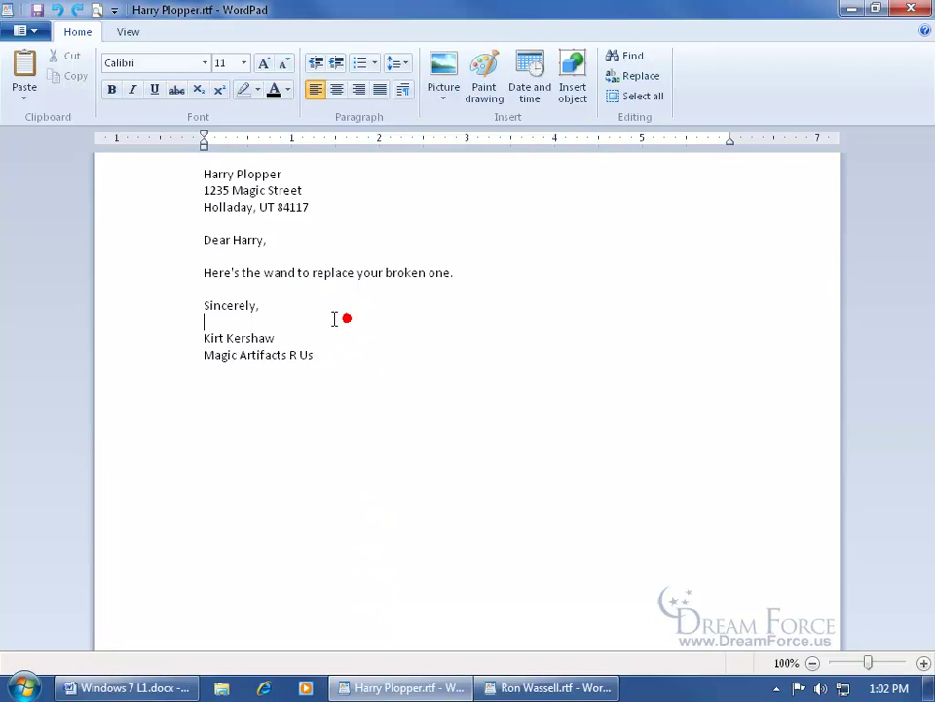
right_click(320, 318)
click(356, 369)
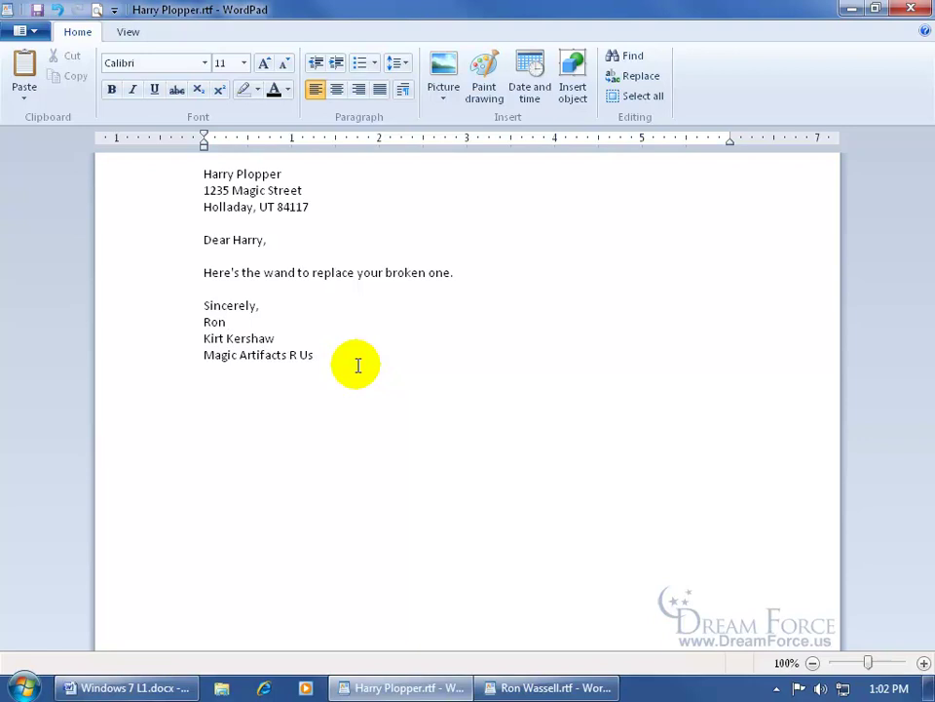
- Tile the Harry Plopper.rtf and Ron Wassell.rtf windows side by side
right_click(658, 688)
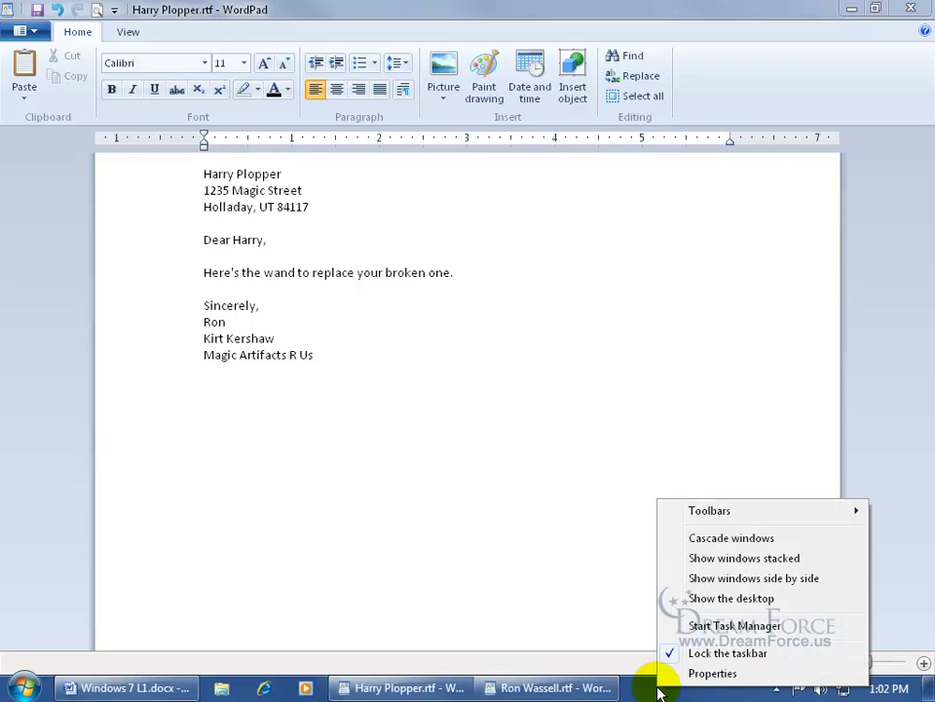
click(706, 581)
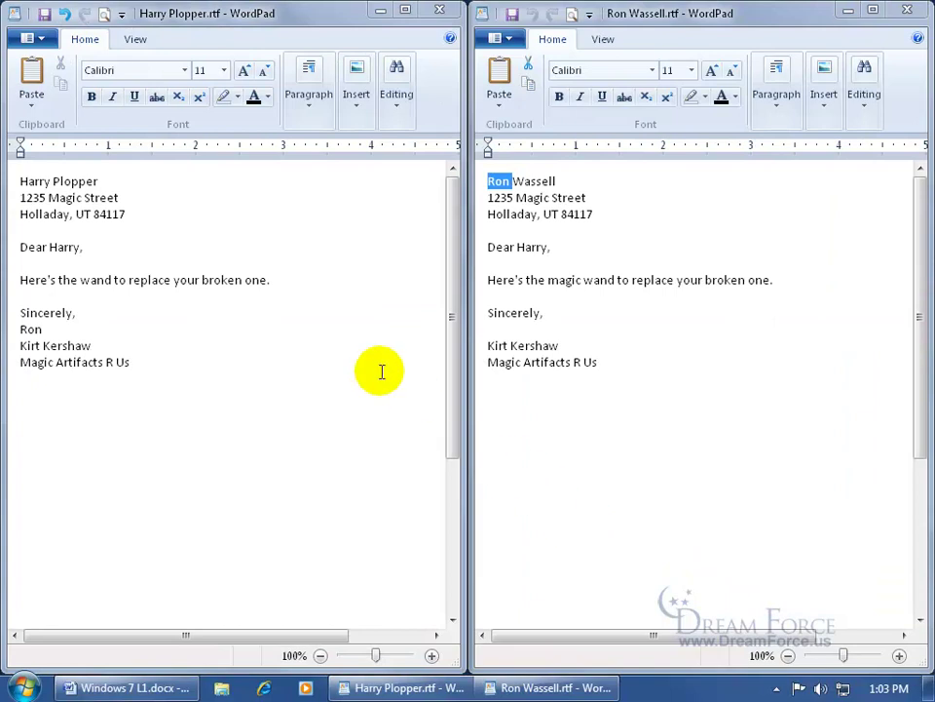
double_click(534, 249)
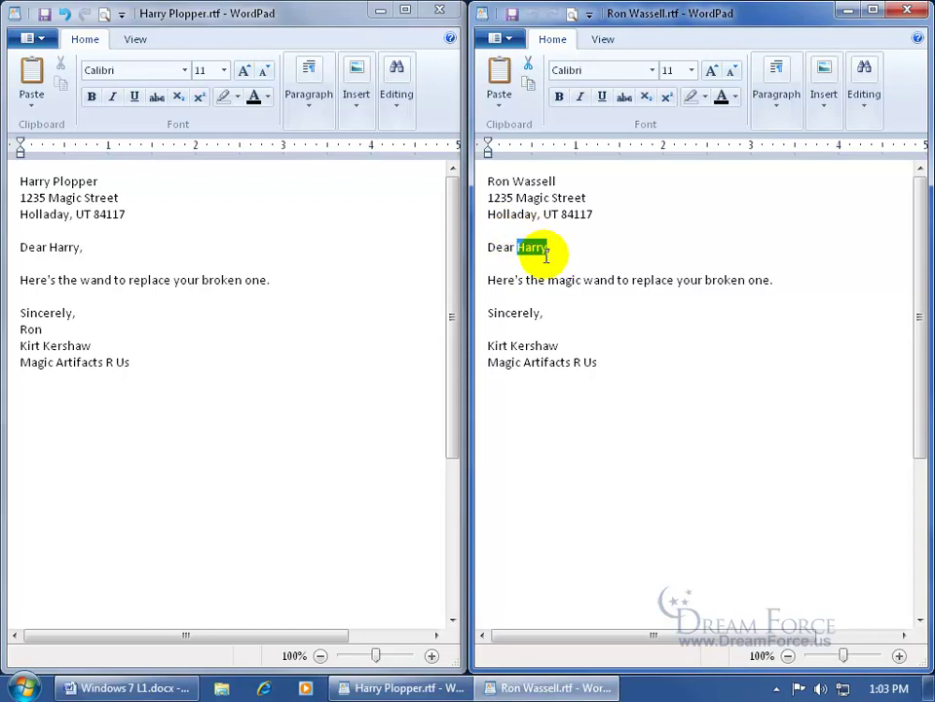
text(Ron)
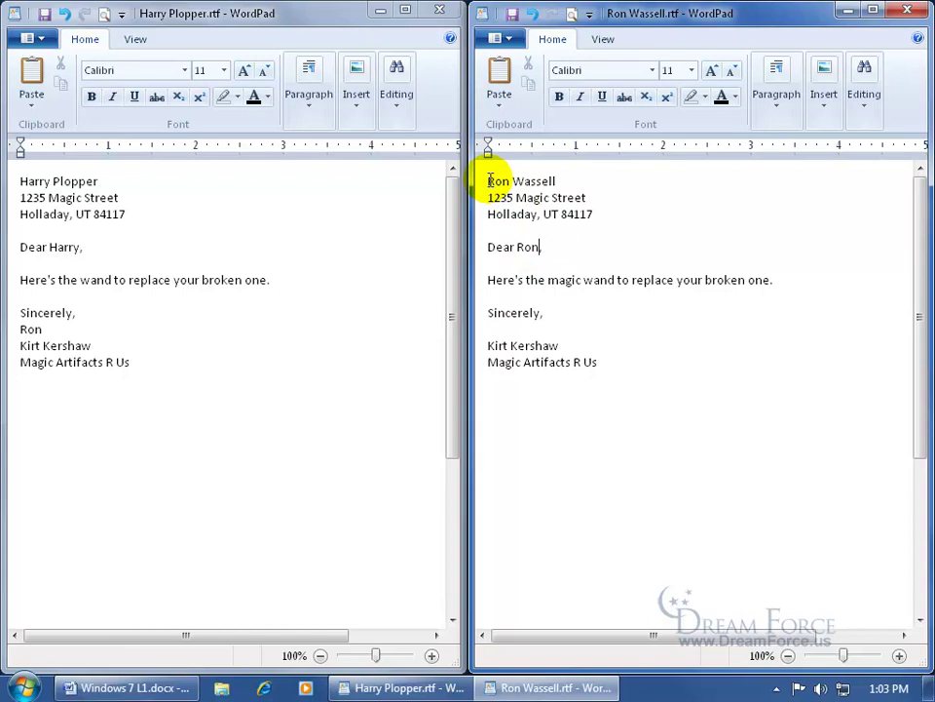
drag(487, 180, 541, 179)
right_click(539, 181)
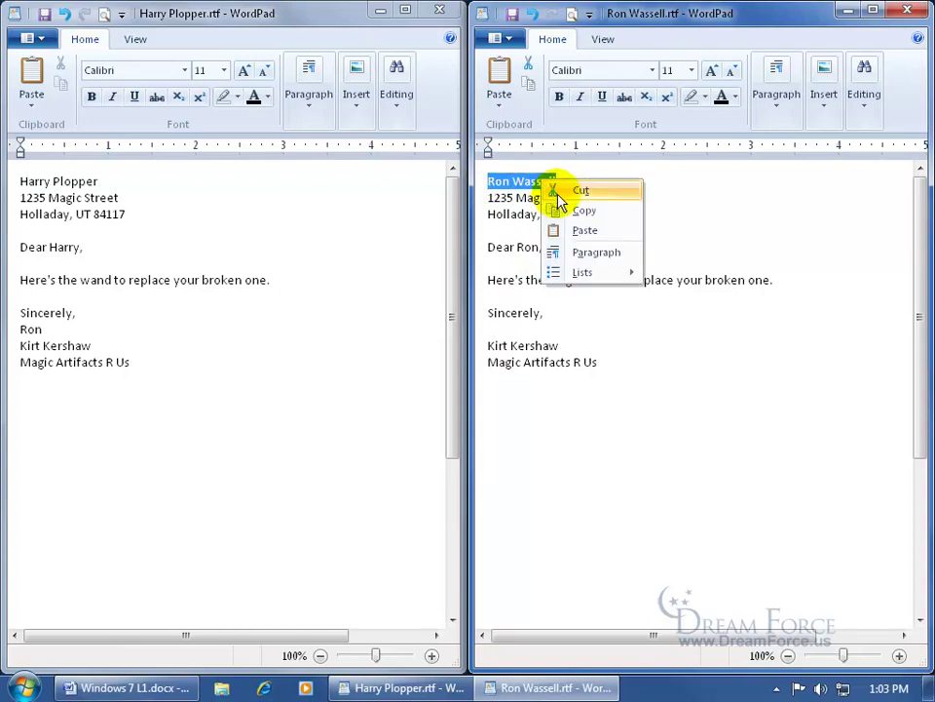
click(577, 210)
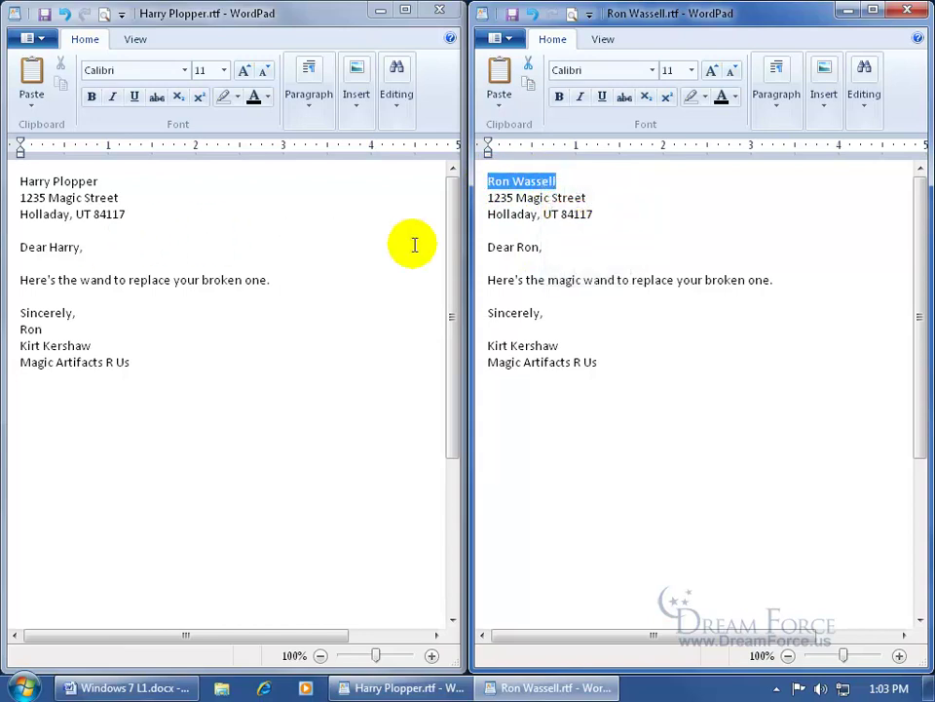
drag(543, 181, 341, 304)
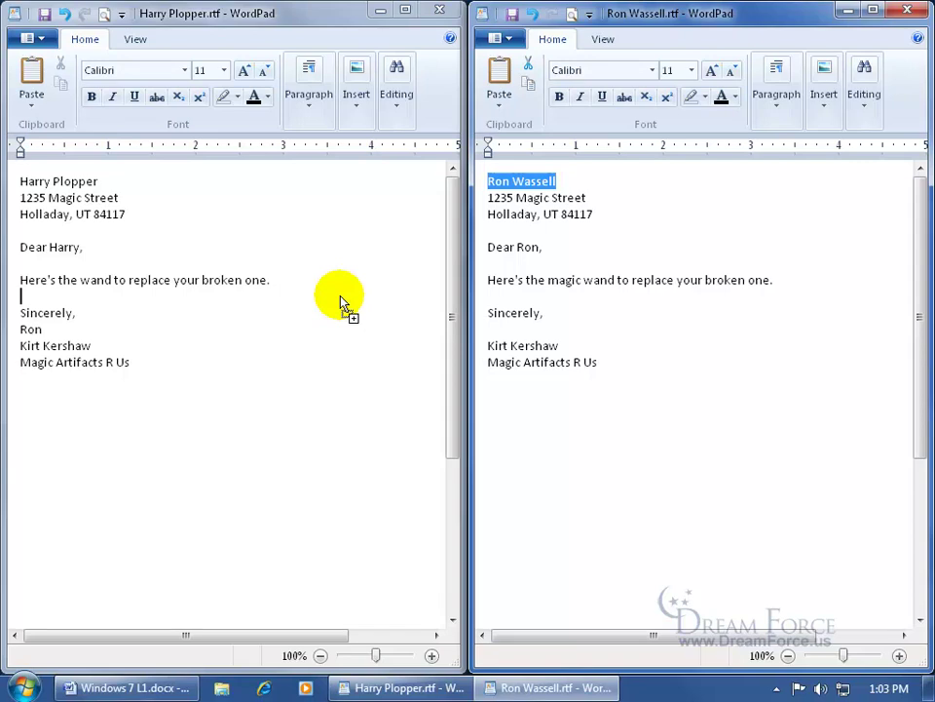
- Drop the full name on Harry Plopper.rtf's blank line, then Ctrl-drag a copy of 'replace' after the first name
drag(341, 304, 380, 297)
drag(316, 310, 314, 301)
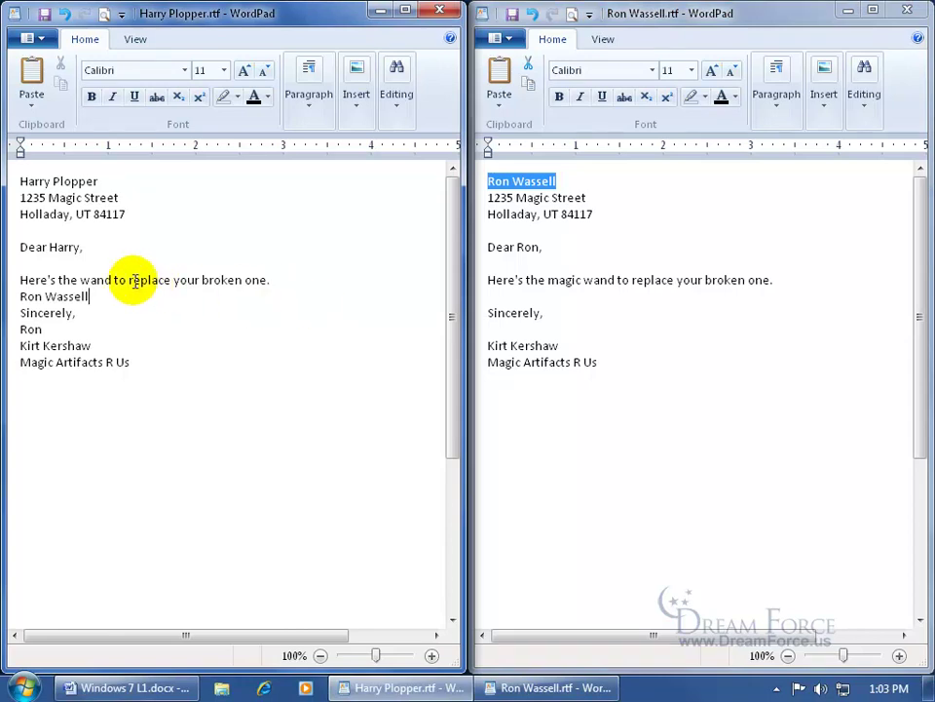
drag(129, 281, 151, 328)
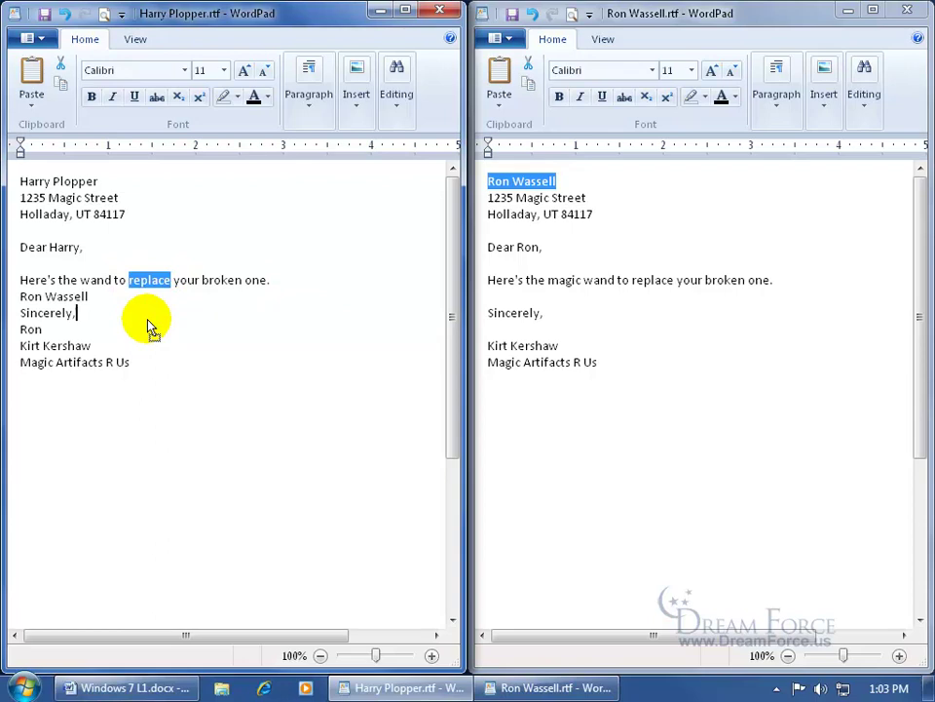
drag(151, 328, 151, 329)
key(ctrl)
drag(148, 322, 70, 329)
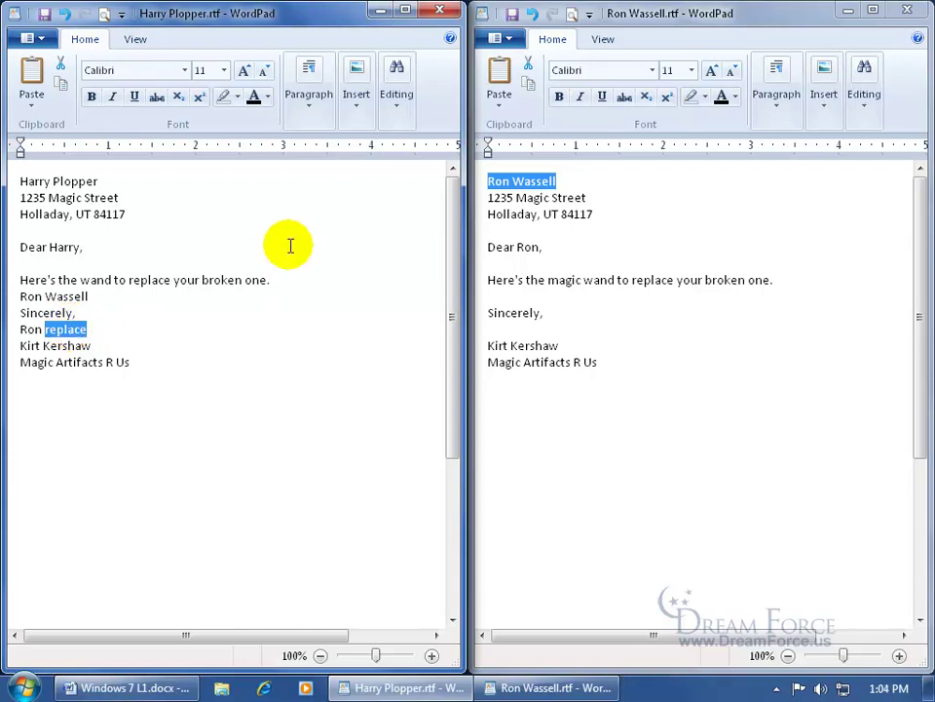
- Close the Harry Plopper and Ron Wassell letters, discarding changes to both
click(443, 13)
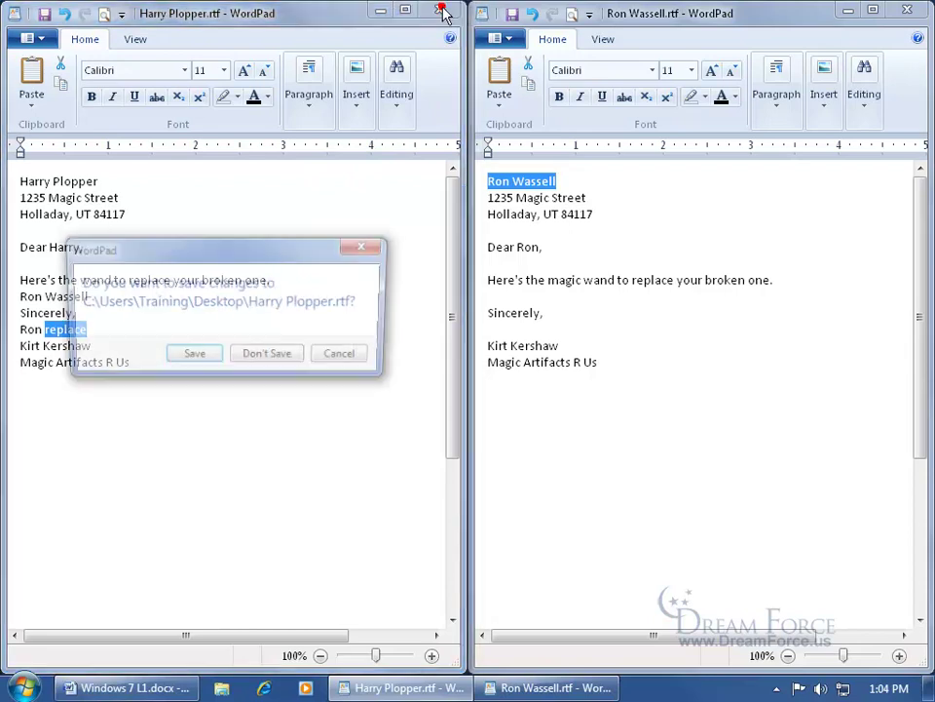
click(291, 357)
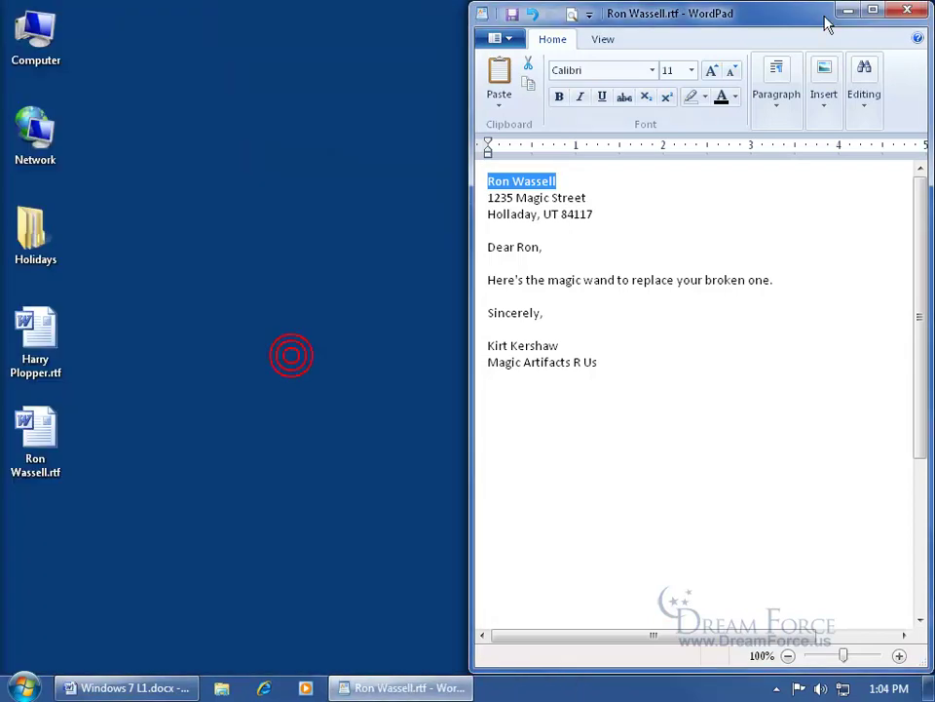
click(905, 12)
click(735, 356)
- Reopen Harry Plopper.rtf in WordPad and maximize its window
click(265, 337)
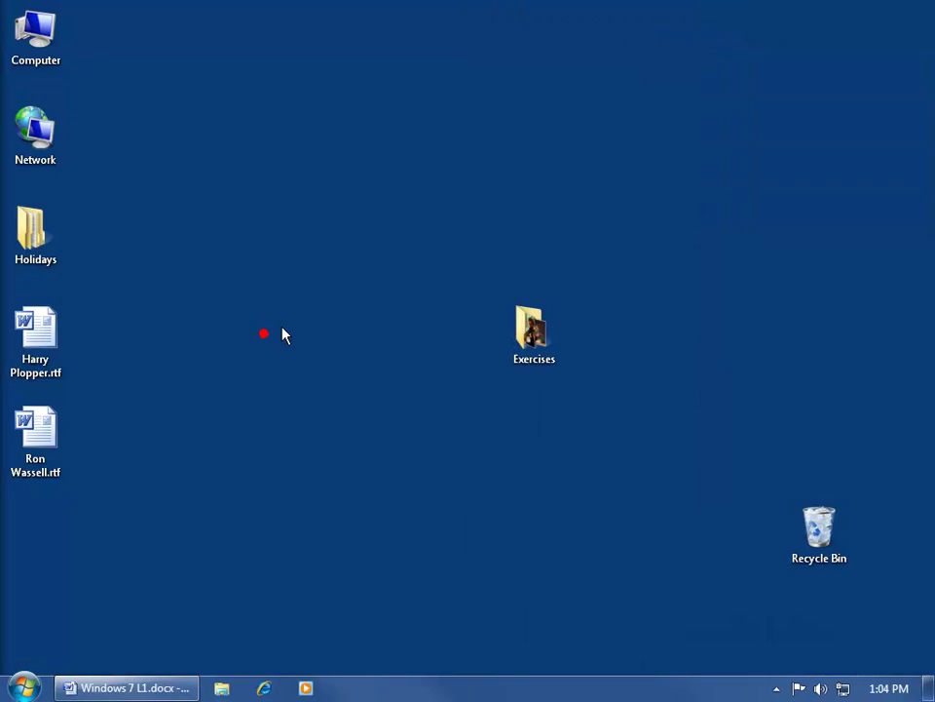
right_click(35, 327)
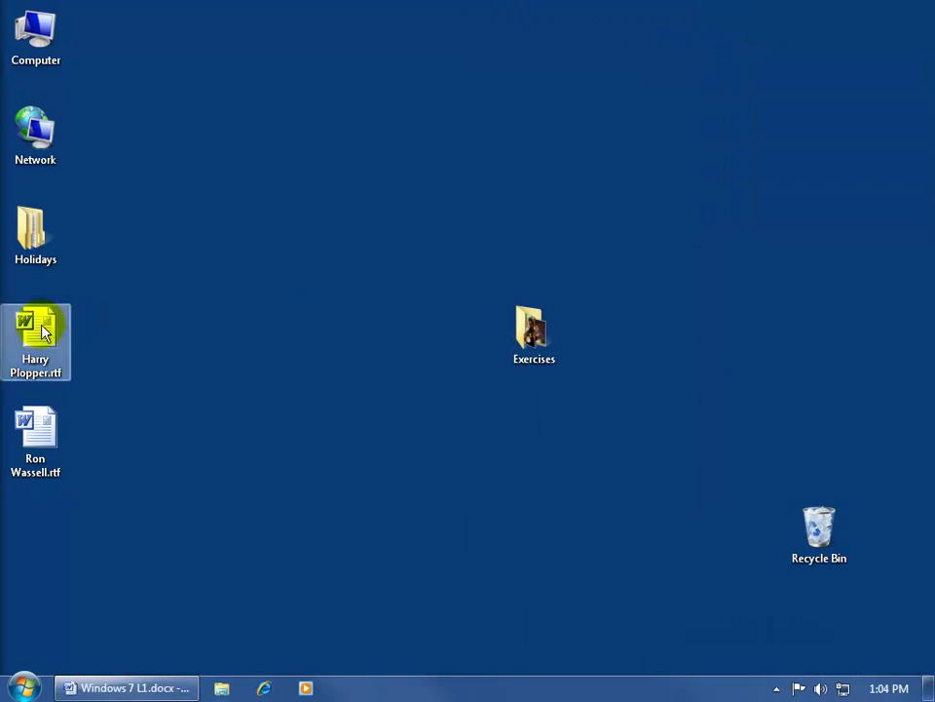
mouse_move(129, 447)
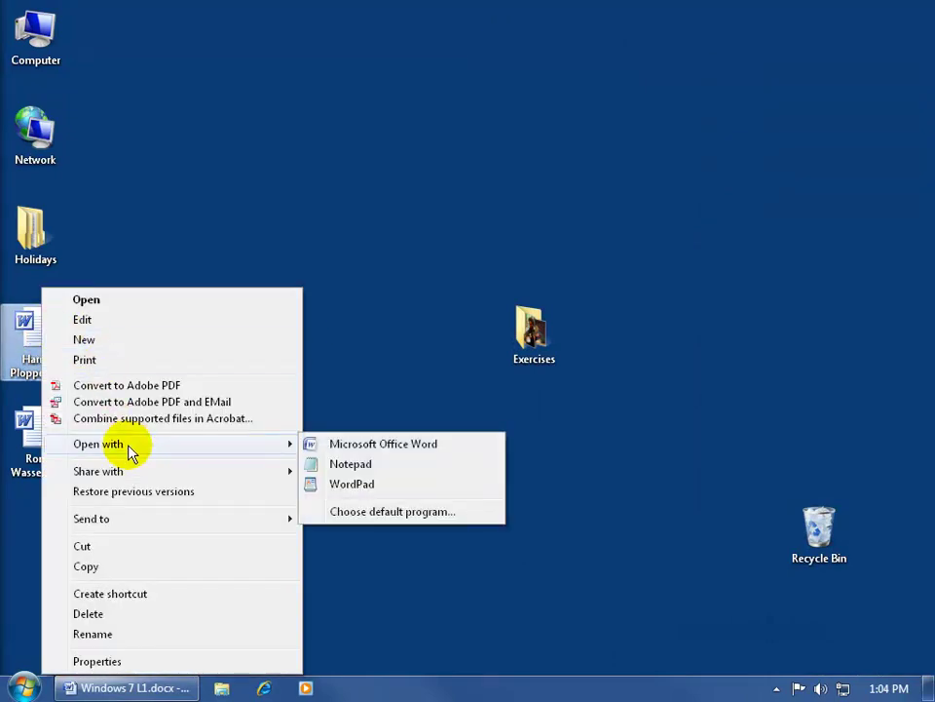
click(360, 484)
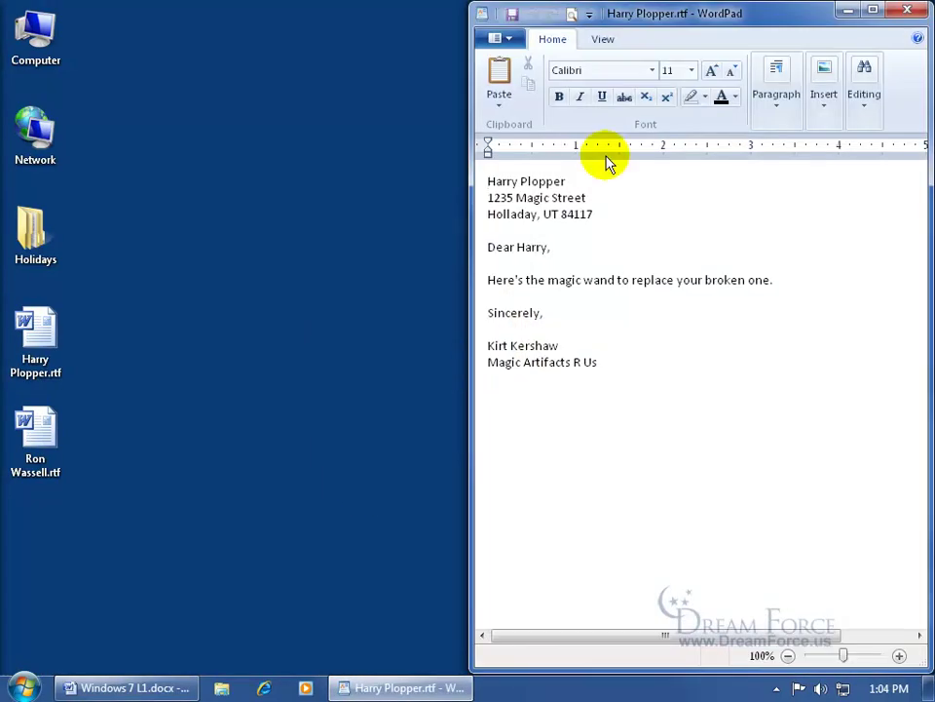
double_click(665, 15)
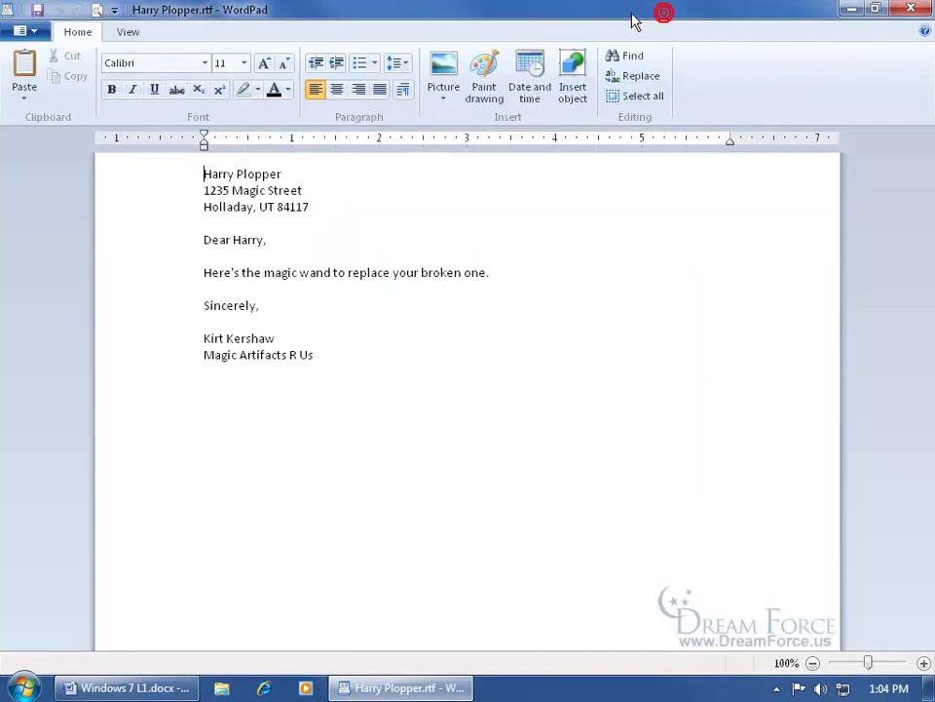